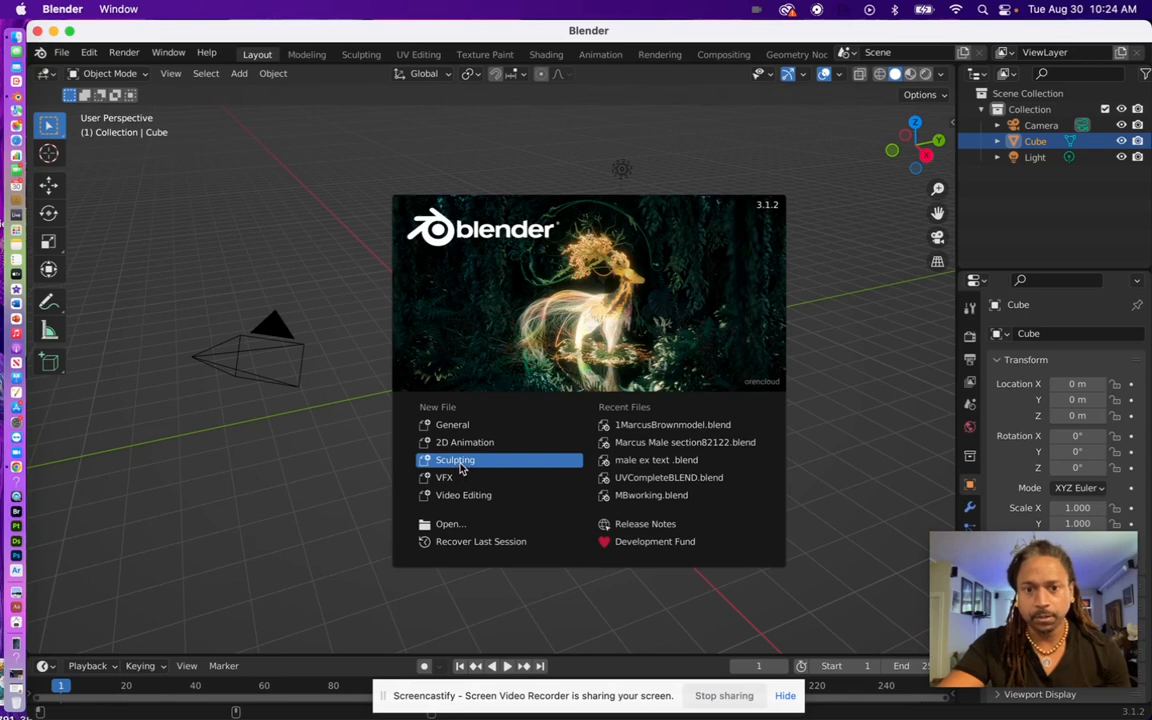
Create a new file from the Sculpting template and look over the available interaction modes
left_click(458, 462)
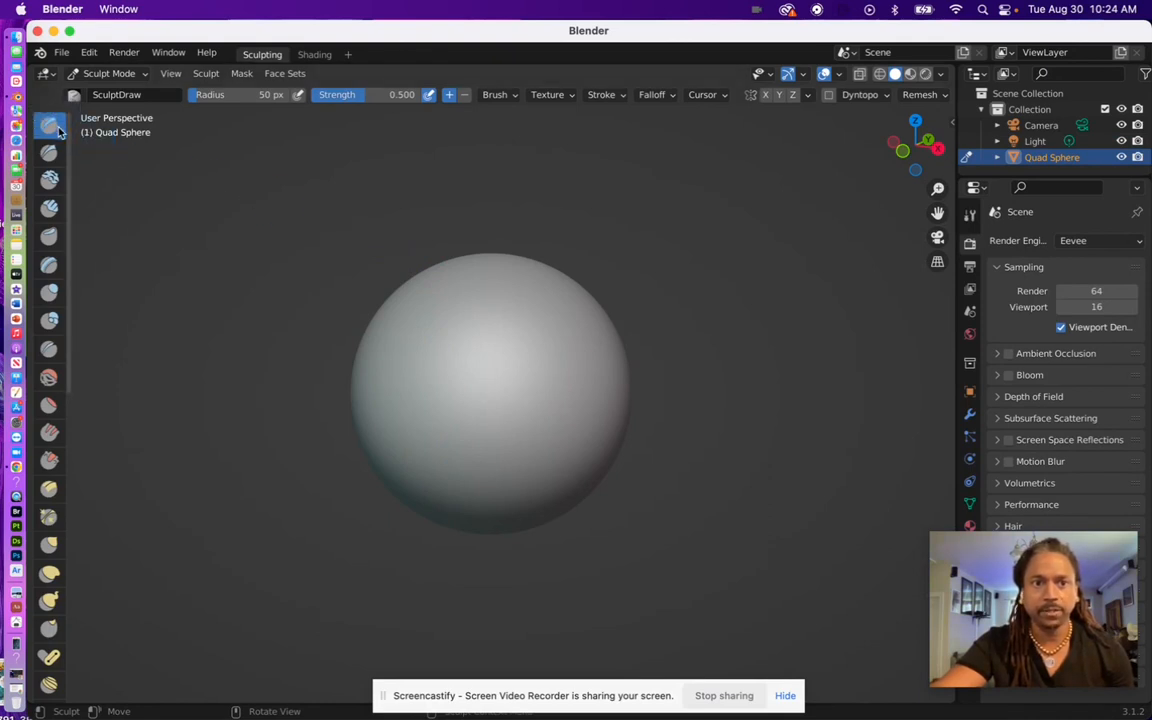
left_click(110, 74)
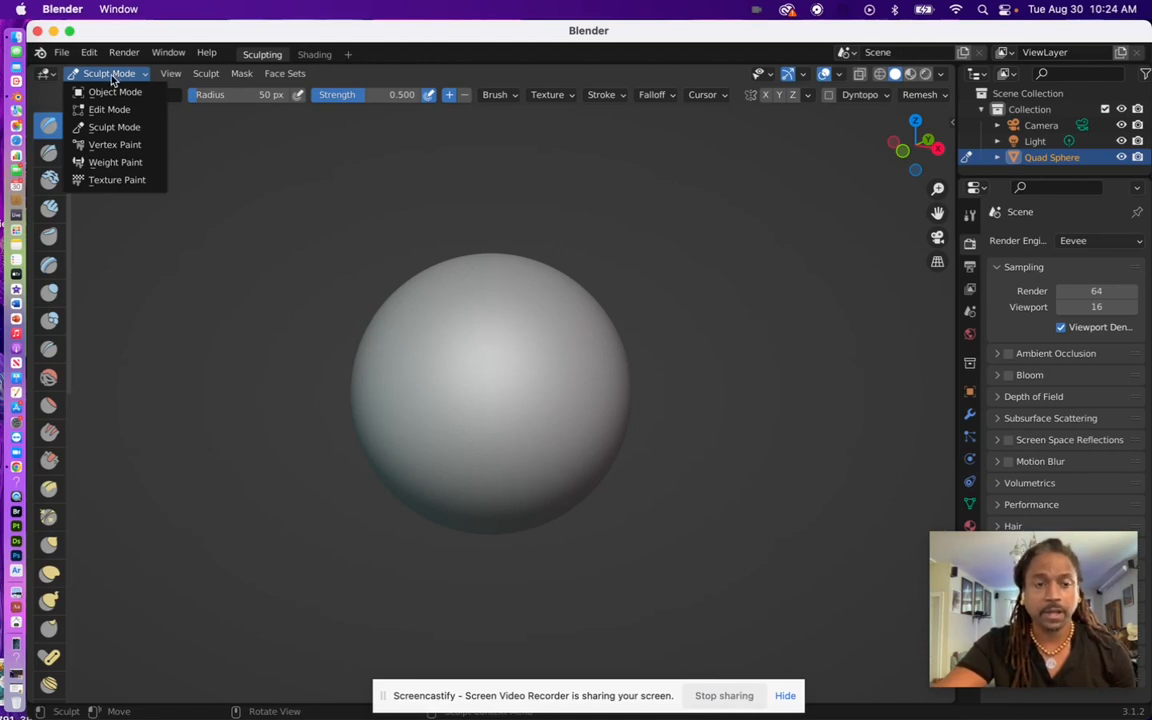
left_click(105, 80)
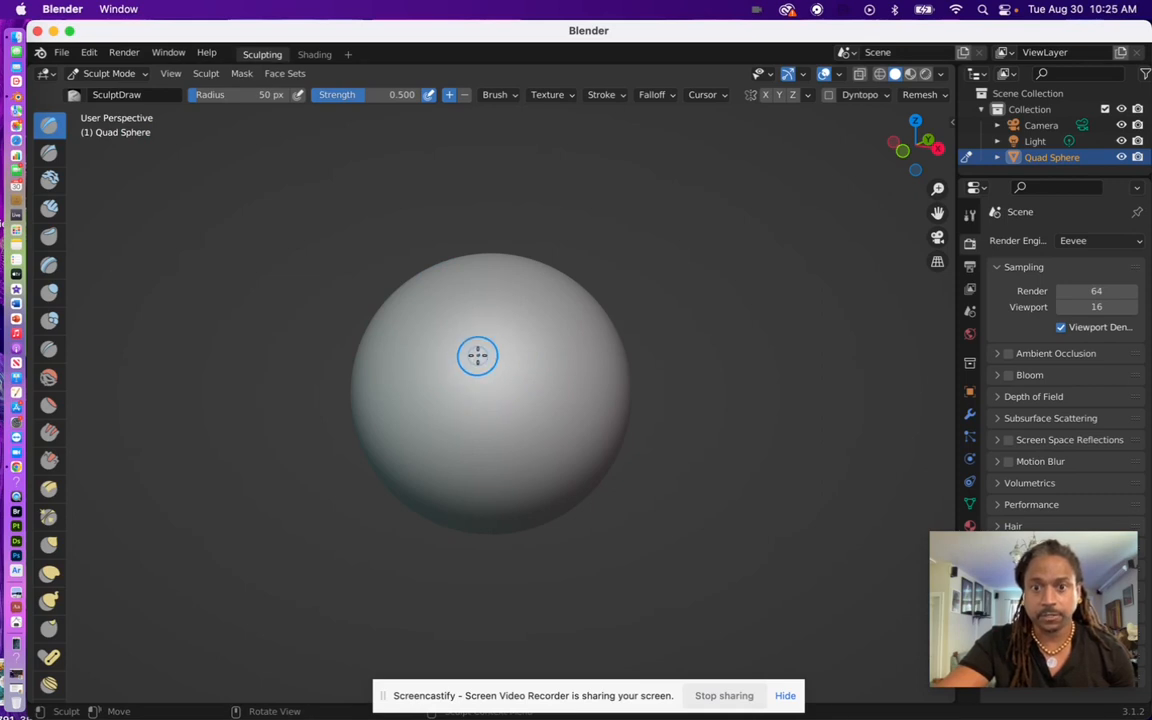
scroll(478, 357, "up", 2)
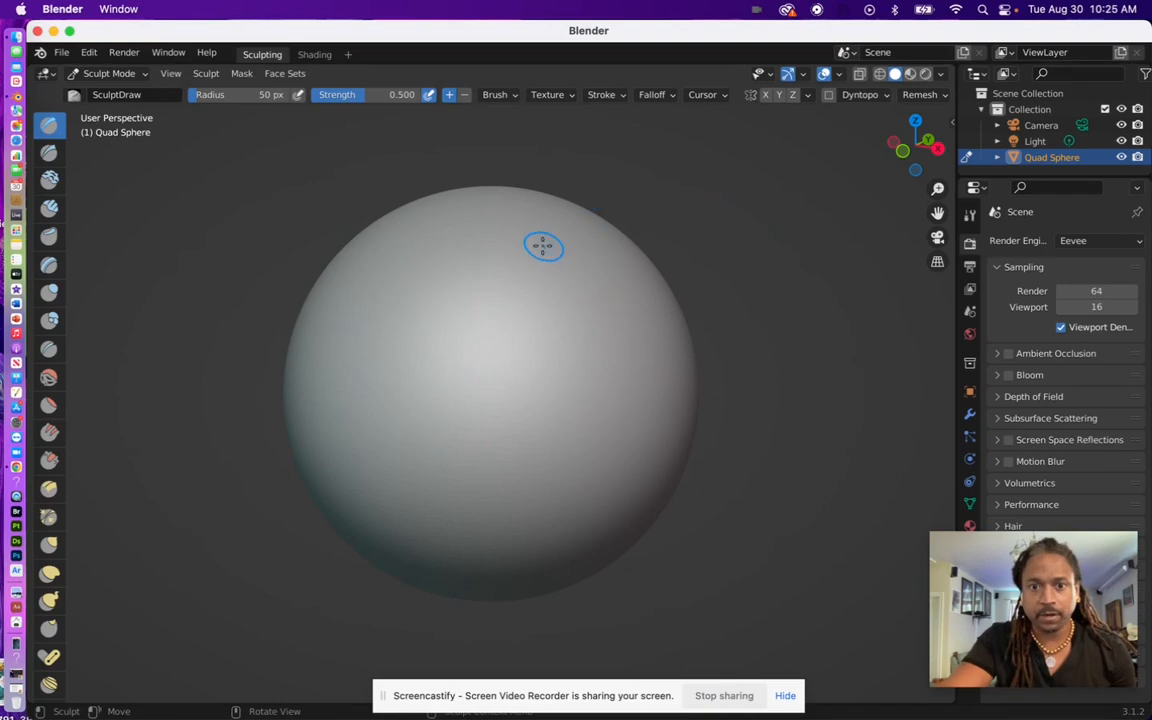
scroll(530, 262, "up", 5)
scroll(532, 267, "down", 3)
scroll(532, 264, "up", 6)
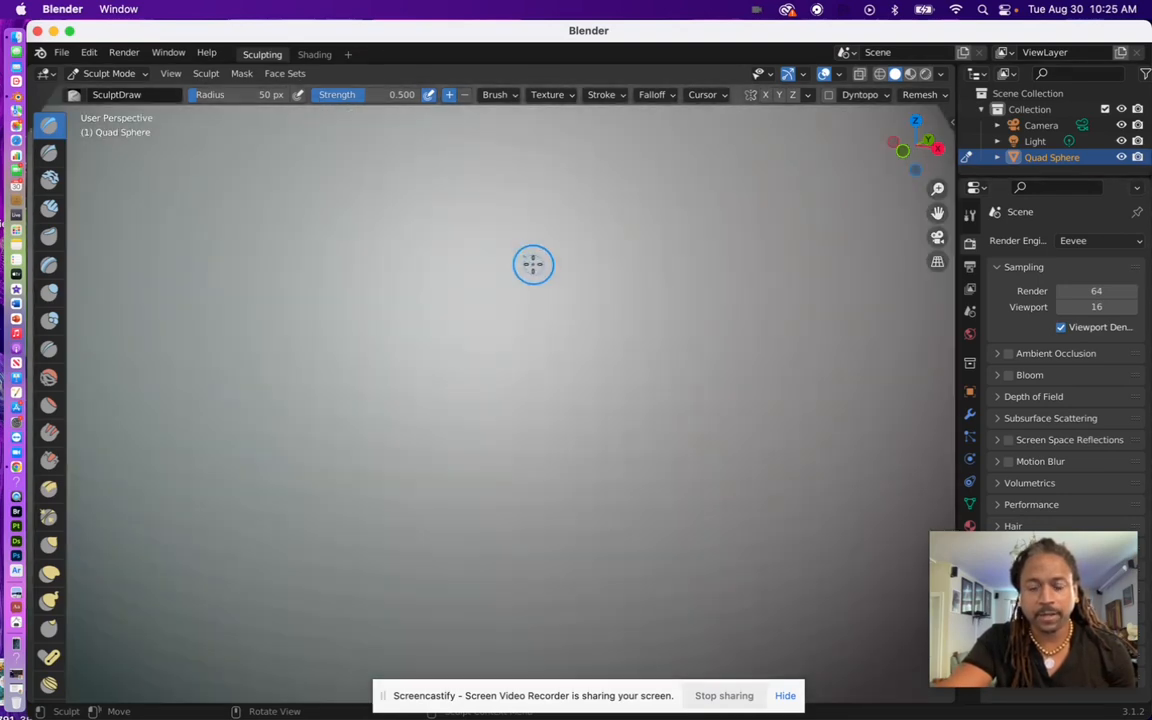
scroll(533, 264, "down", 5)
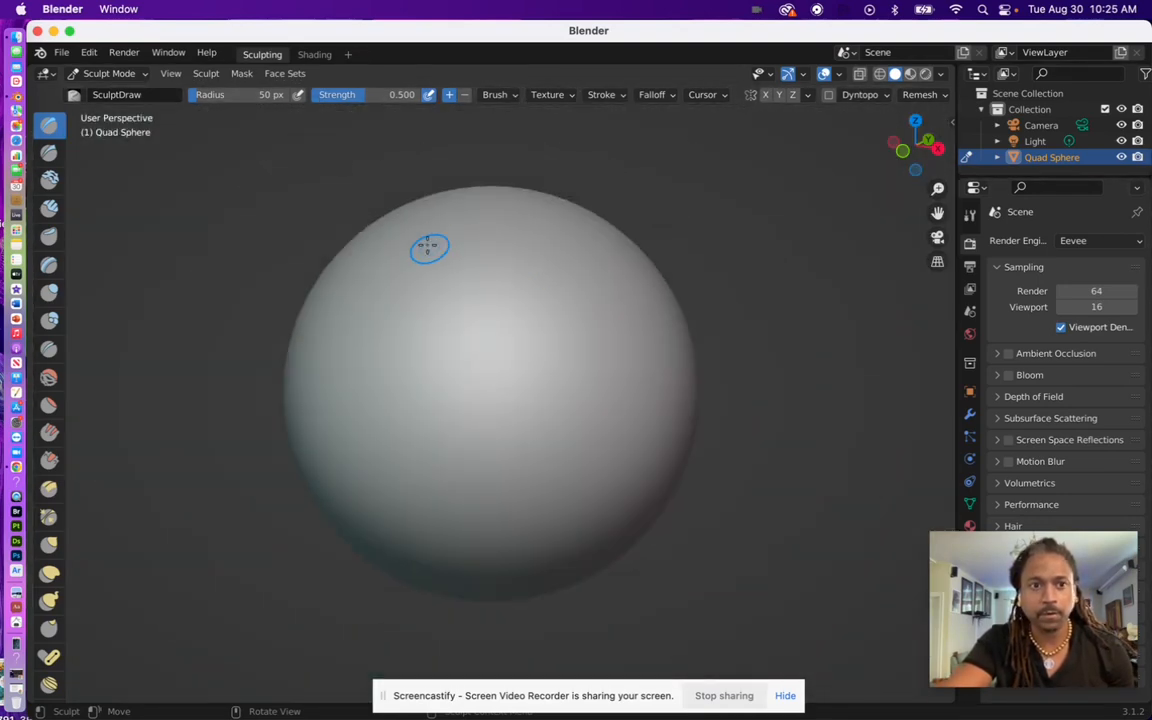
mouse_move(937, 188)
left_mouse_down()
mouse_move(937, 208)
mouse_move(937, 158)
mouse_move(937, 177)
left_mouse_up()
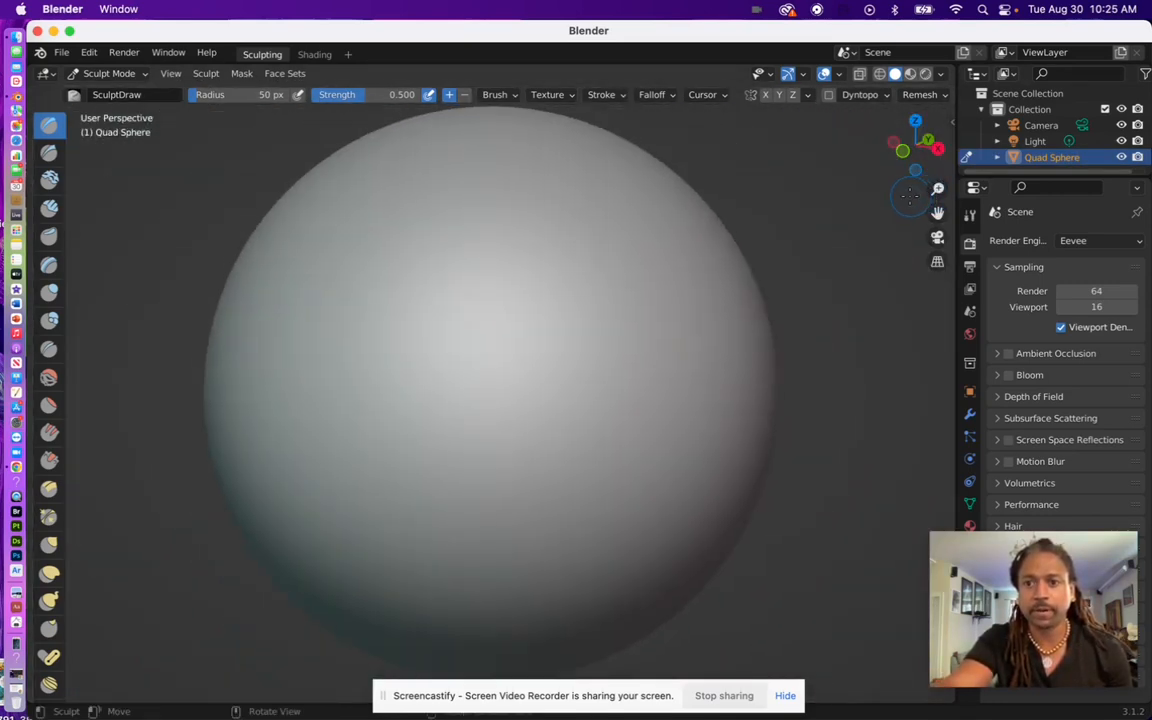
left_click(917, 190)
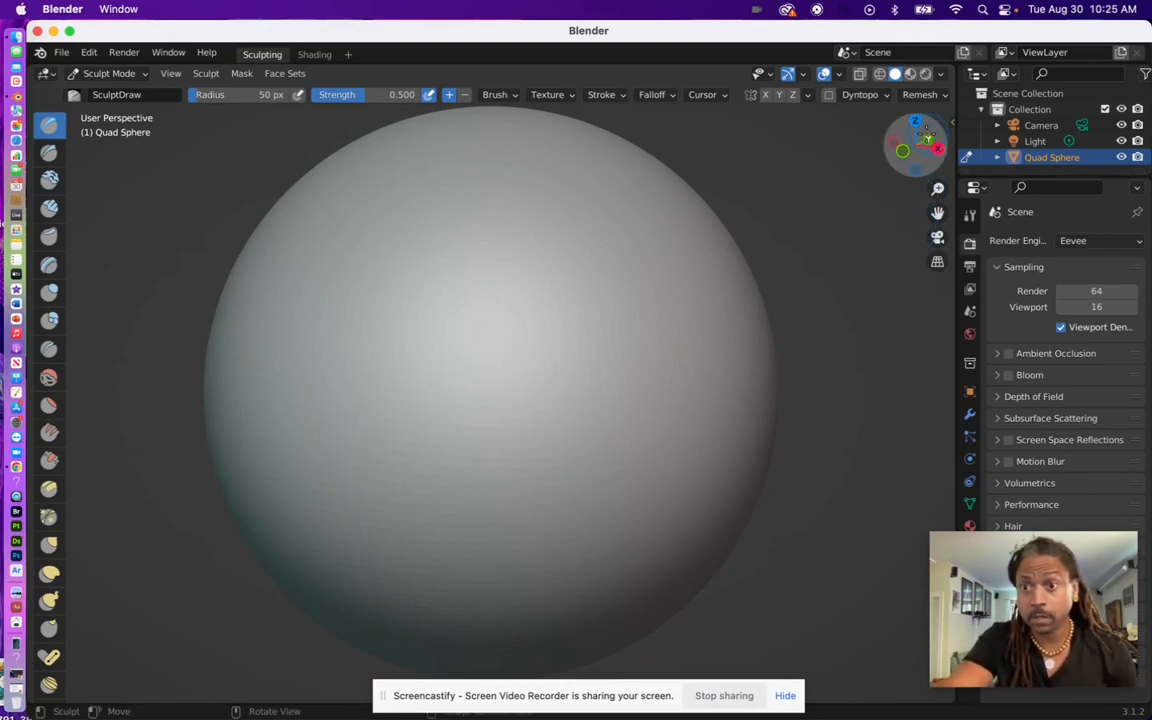
Show the active tool's settings in the properties editor and set the Draw brush radius to 236 px
left_click(971, 219)
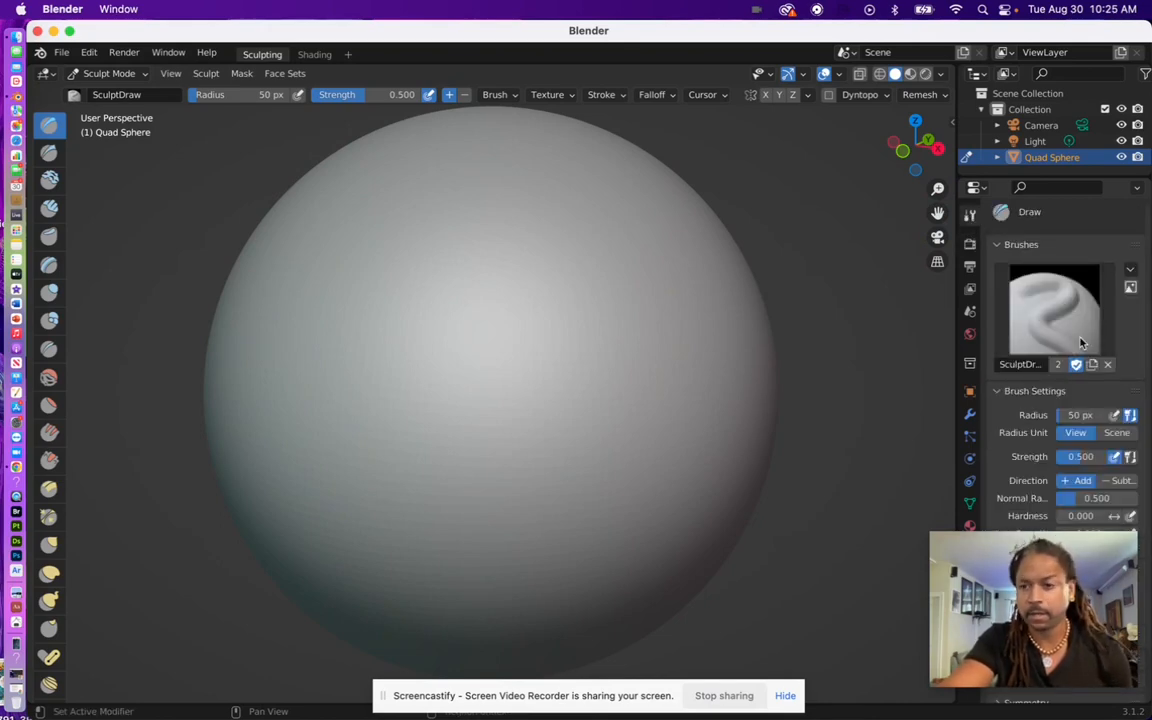
left_click_drag(1020, 580, 127, 590)
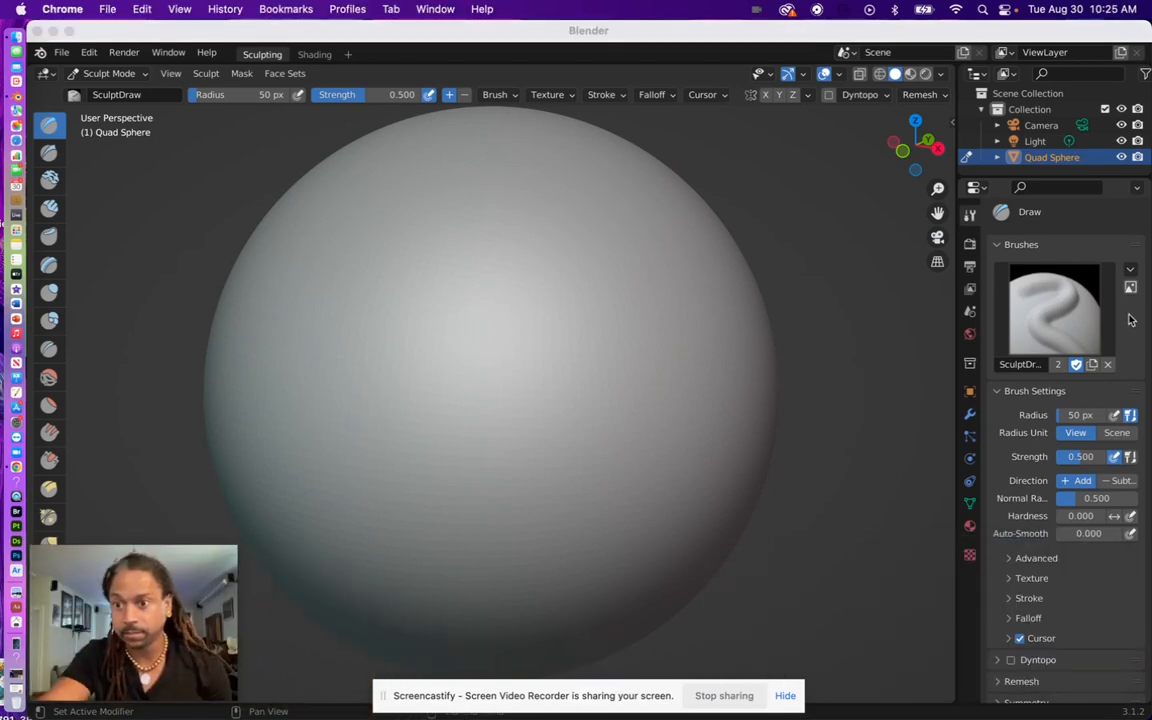
left_click(1065, 422)
left_click_drag(1065, 421, 1082, 421)
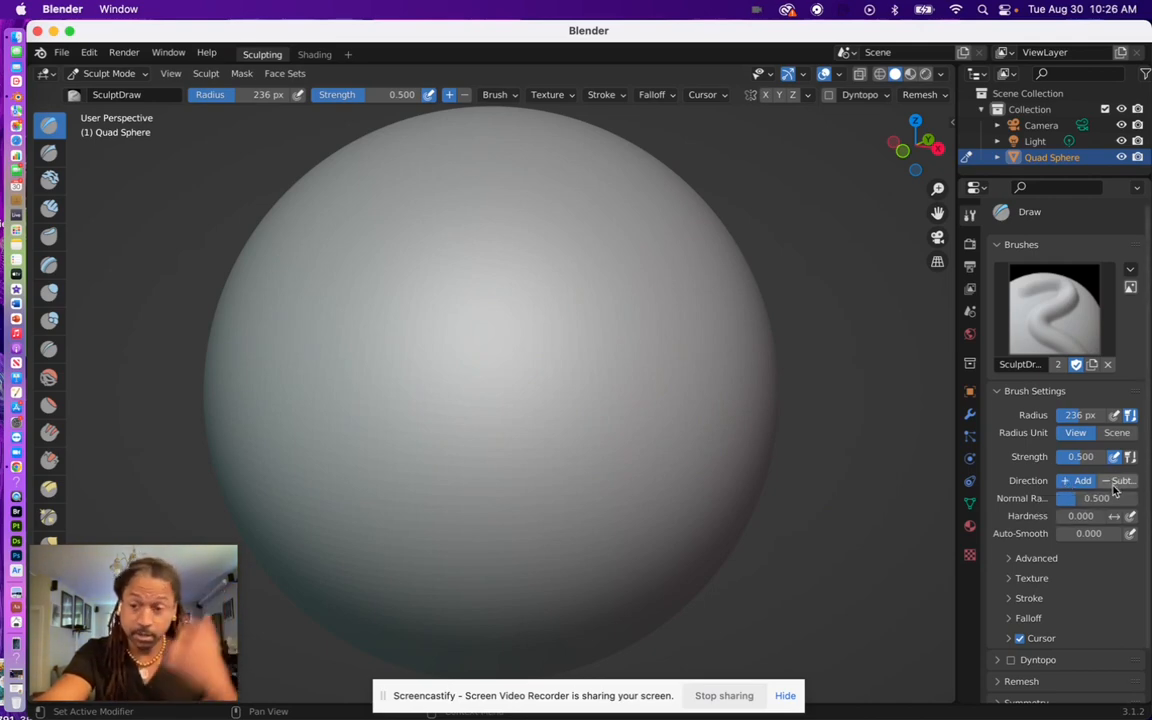
Try raising the right side of the sphere with large Draw brush strokes, and undo them
mouse_move(697, 406)
left_mouse_down()
mouse_move(681, 404)
mouse_move(720, 410)
mouse_move(631, 373)
mouse_move(694, 380)
left_mouse_up()
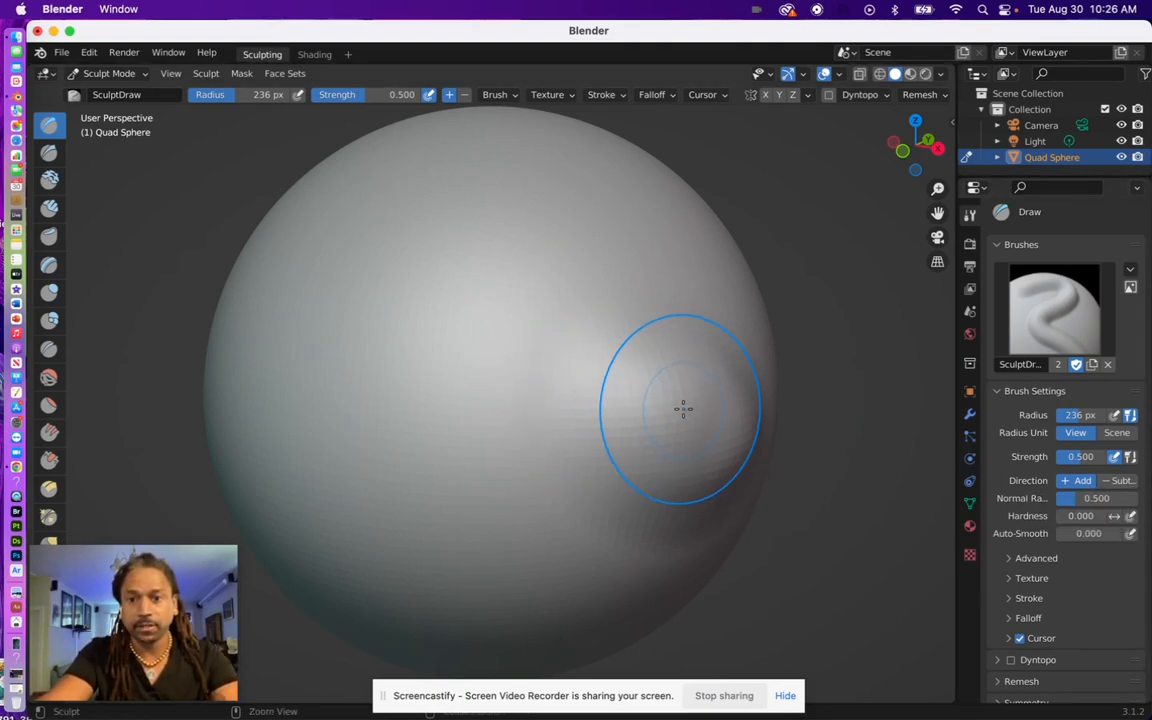
mouse_move(681, 406)
left_mouse_down()
mouse_move(604, 350)
mouse_move(499, 404)
mouse_move(572, 477)
mouse_move(700, 420)
mouse_move(674, 419)
mouse_move(717, 437)
mouse_move(652, 454)
mouse_move(720, 404)
mouse_move(648, 453)
mouse_move(648, 357)
mouse_move(712, 445)
mouse_move(672, 479)
mouse_move(620, 440)
mouse_move(709, 457)
left_mouse_up()
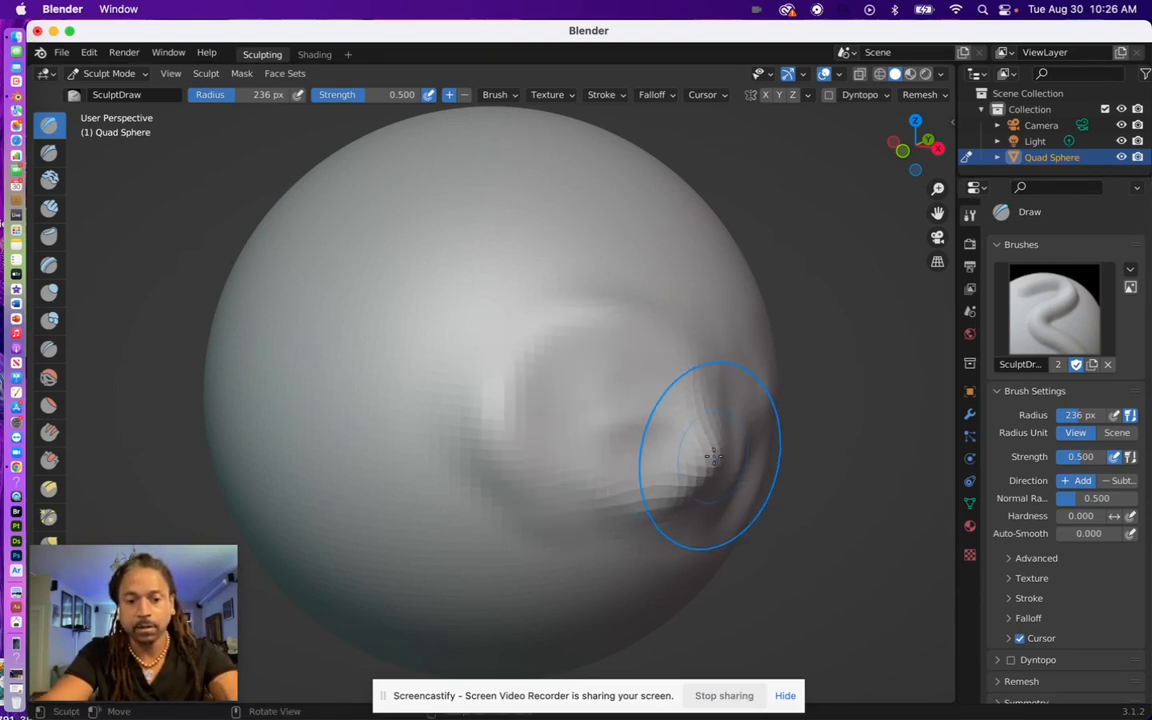
key("super+z")
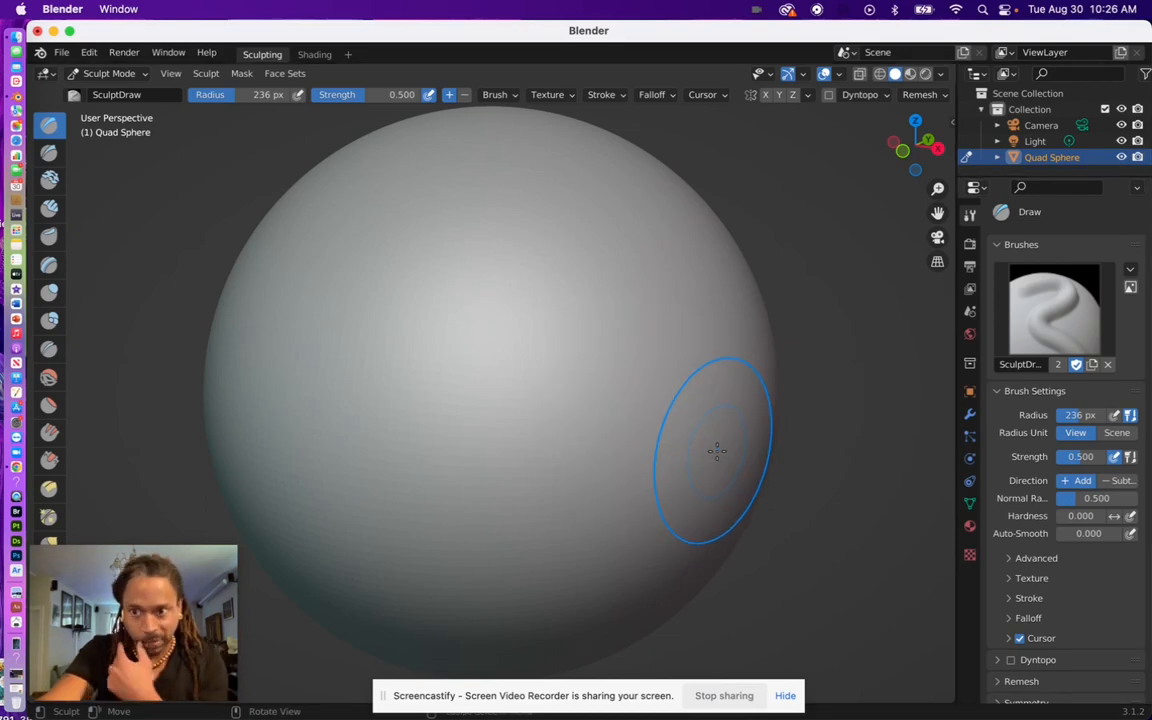
Set the Draw brush to Subtract with a radius of 50 px, and enable Dyntopo
left_click(1118, 481)
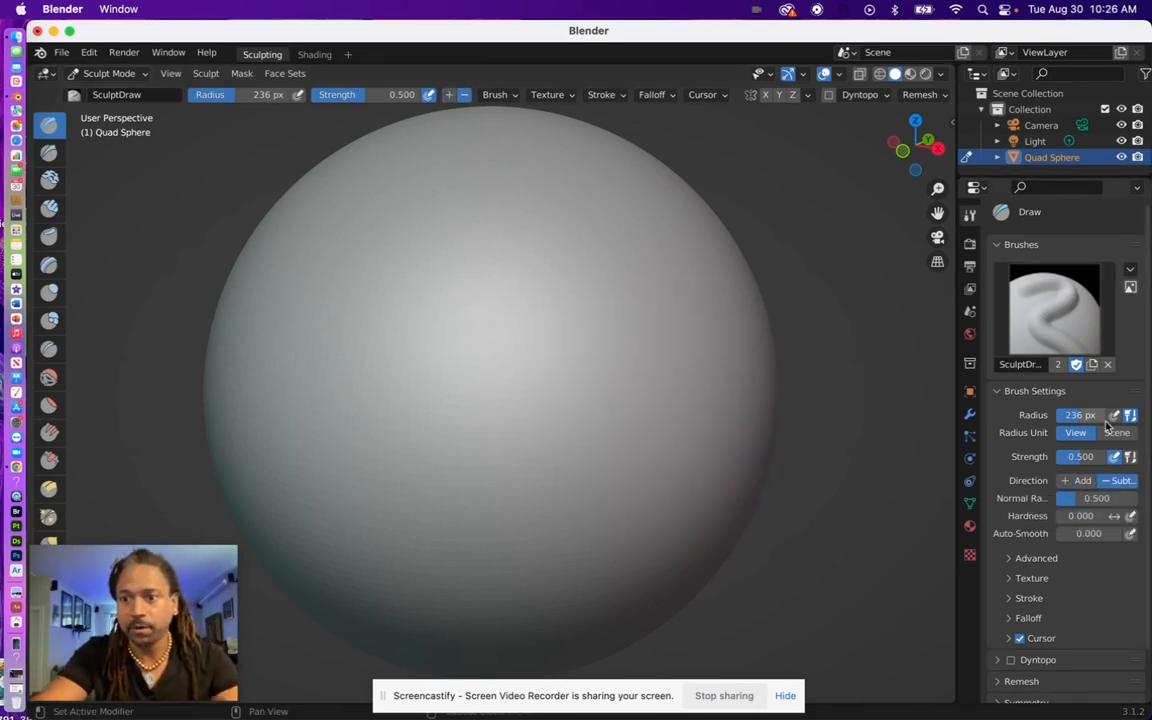
left_click_drag(1080, 415, 1058, 415)
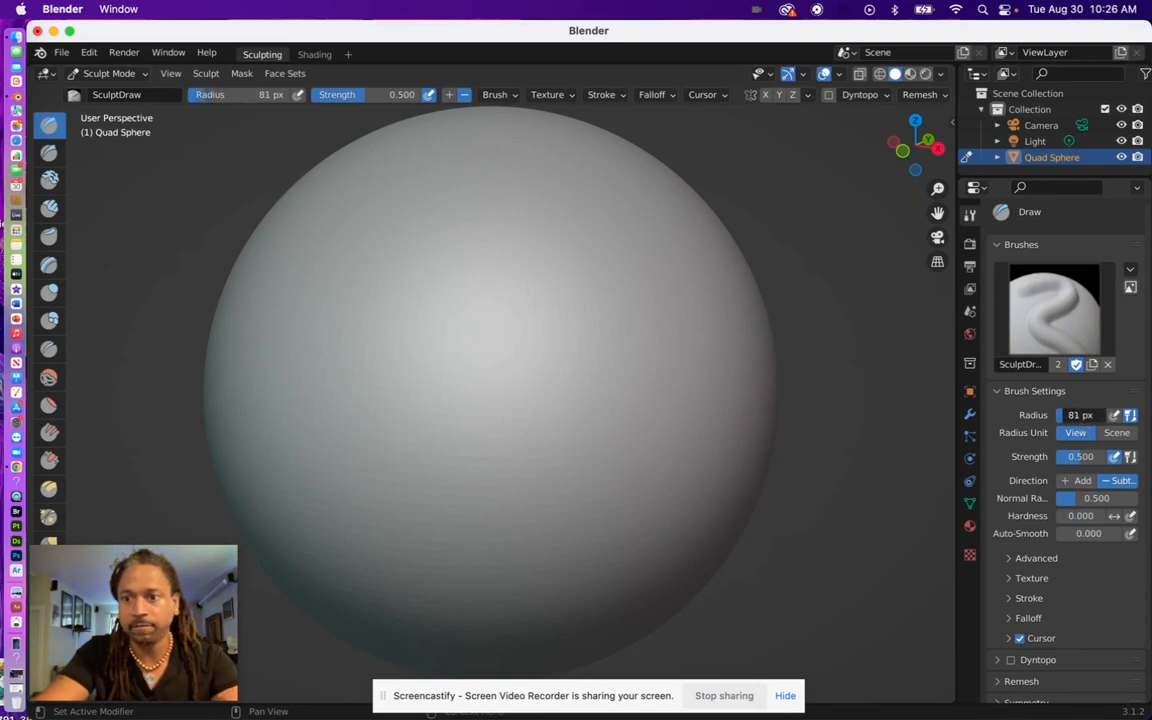
left_click(877, 97)
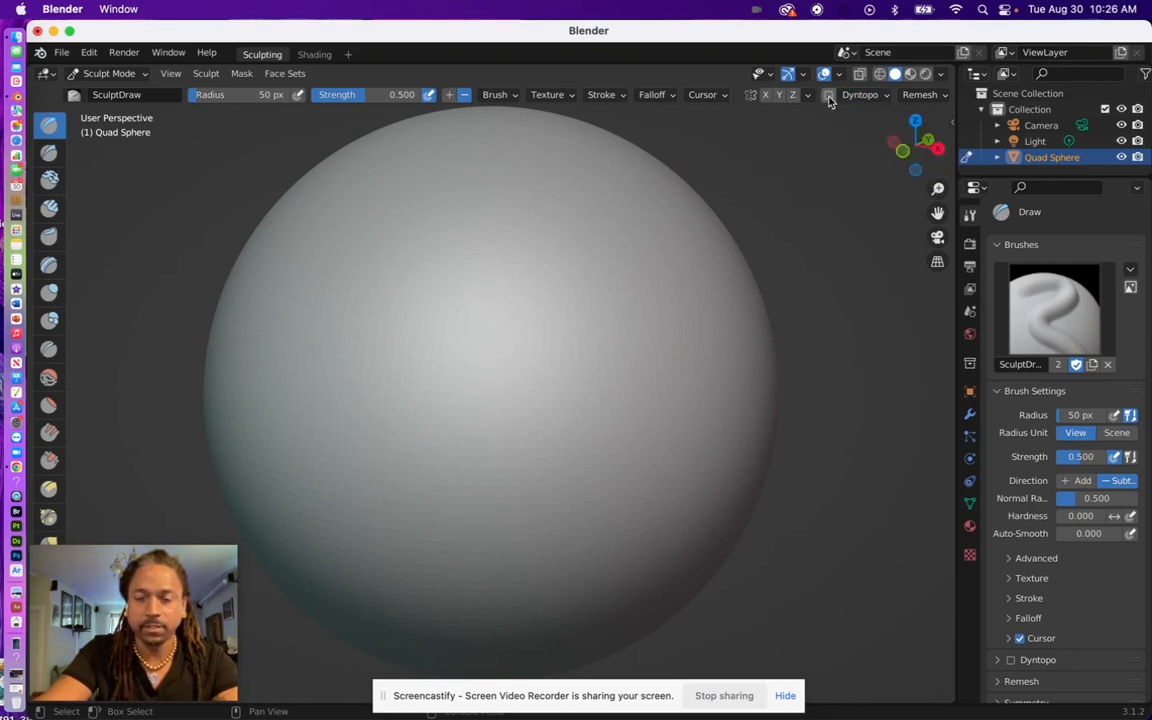
left_click(828, 95)
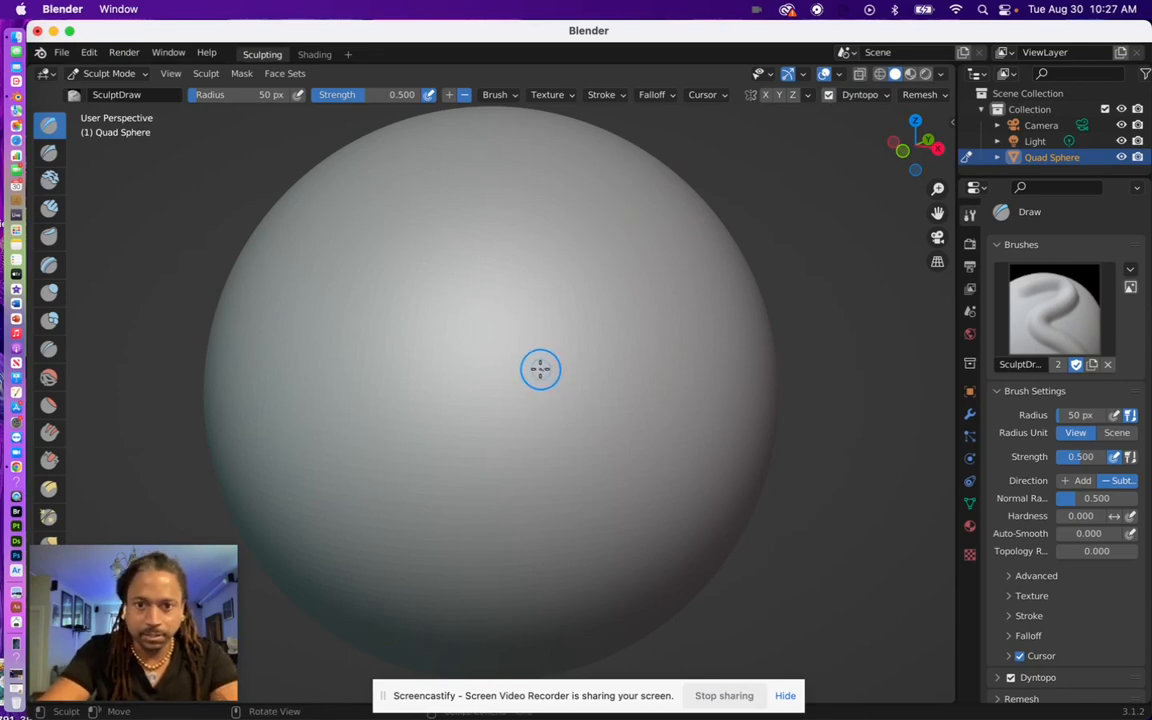
Try Dyntopo by carving Draw strokes into the right side of the sphere and a small close-up pit beside them
scroll(540, 369, "up", 5)
scroll(540, 369, "down", 6)
scroll(545, 364, "up", 1)
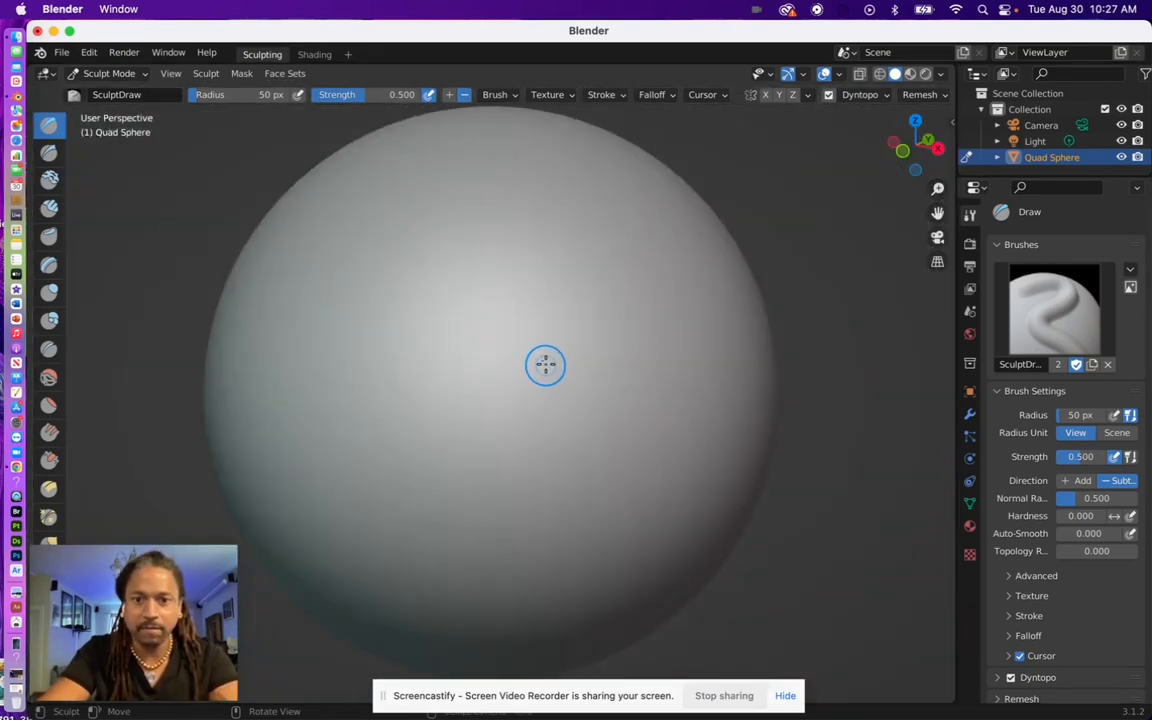
scroll(545, 364, "up", 3)
scroll(543, 364, "down", 5)
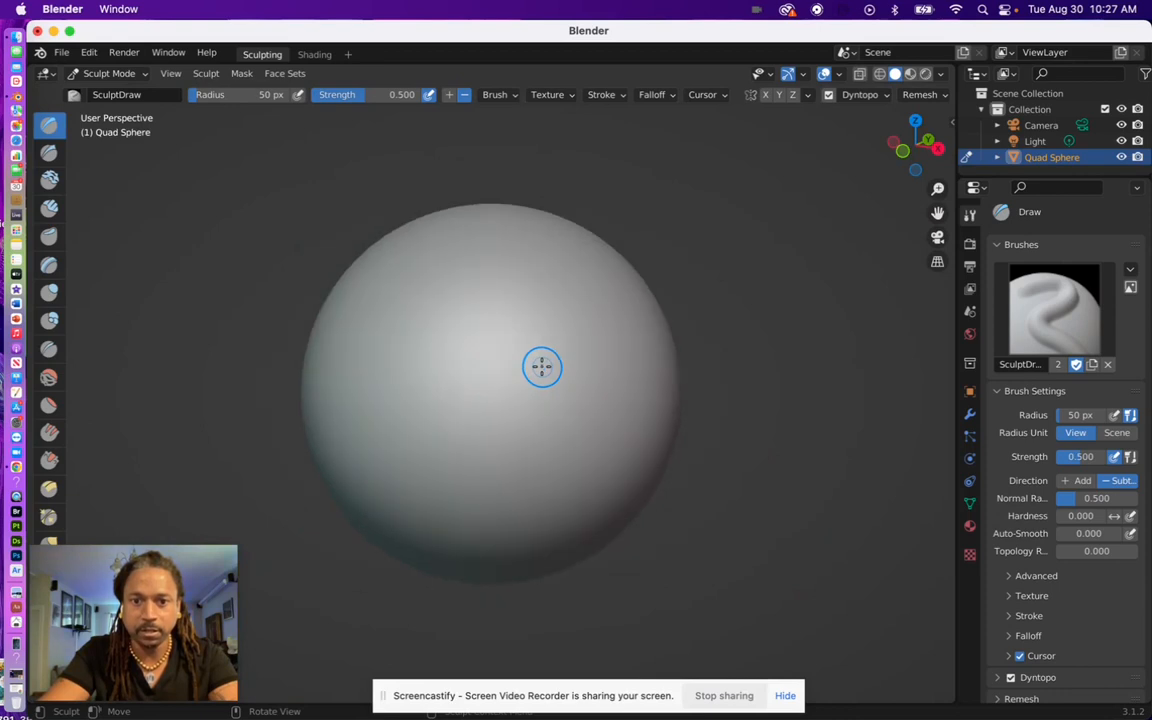
scroll(542, 366, "up", 1)
mouse_move(535, 365)
left_mouse_down()
mouse_move(571, 345)
mouse_move(604, 383)
mouse_move(612, 364)
mouse_move(650, 380)
mouse_move(620, 300)
mouse_move(609, 342)
mouse_move(659, 288)
mouse_move(588, 355)
left_mouse_up()
scroll(588, 355, "up", 10)
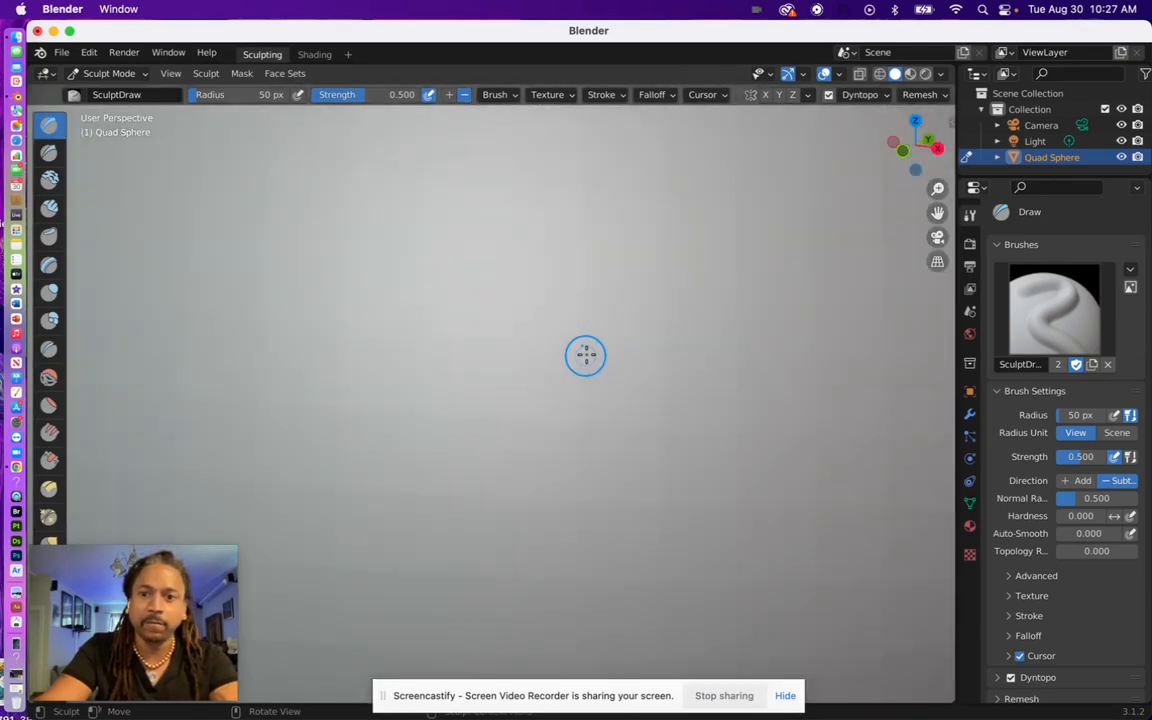
scroll(590, 352, "down", 2)
mouse_move(630, 337)
left_mouse_down()
mouse_move(668, 334)
mouse_move(650, 362)
mouse_move(727, 343)
mouse_move(728, 321)
mouse_move(697, 360)
mouse_move(712, 344)
mouse_move(669, 362)
mouse_move(686, 329)
mouse_move(717, 326)
mouse_move(661, 347)
mouse_move(674, 346)
left_mouse_up()
scroll(689, 352, "up", 8)
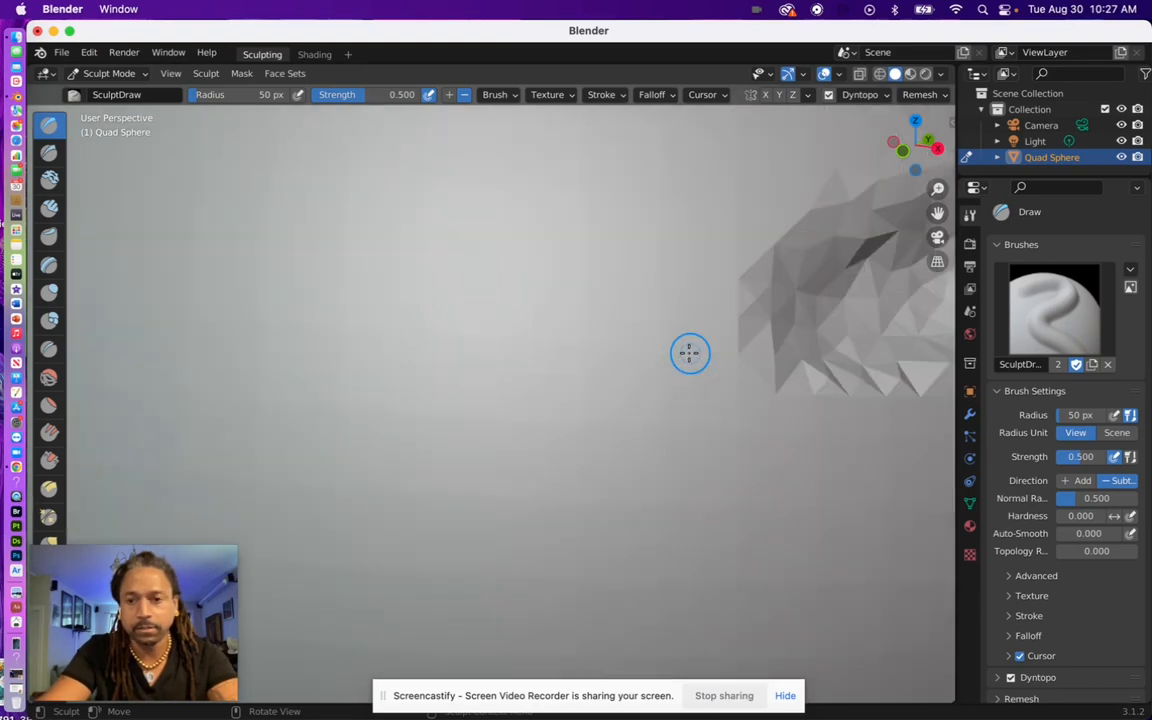
Carve more subtractive strokes across the faceted patch and over the small pit next to it
scroll(683, 354, "down", 12)
scroll(679, 357, "down", 3)
scroll(681, 347, "up", 2)
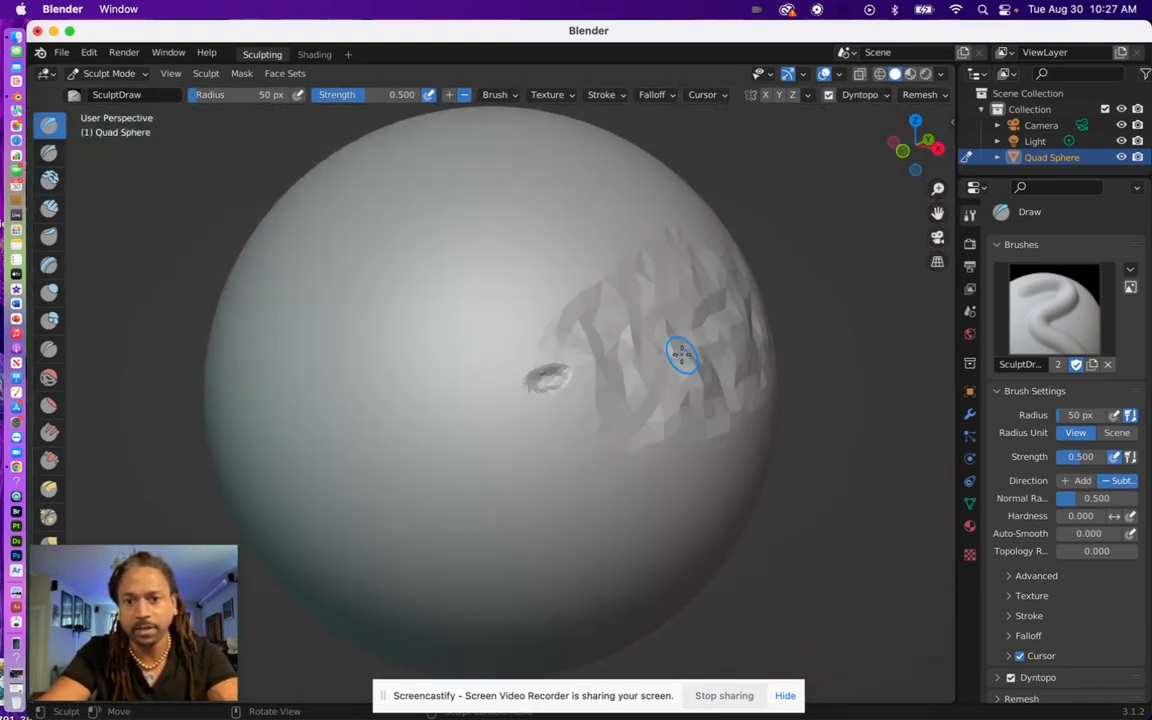
scroll(681, 350, "down", 2)
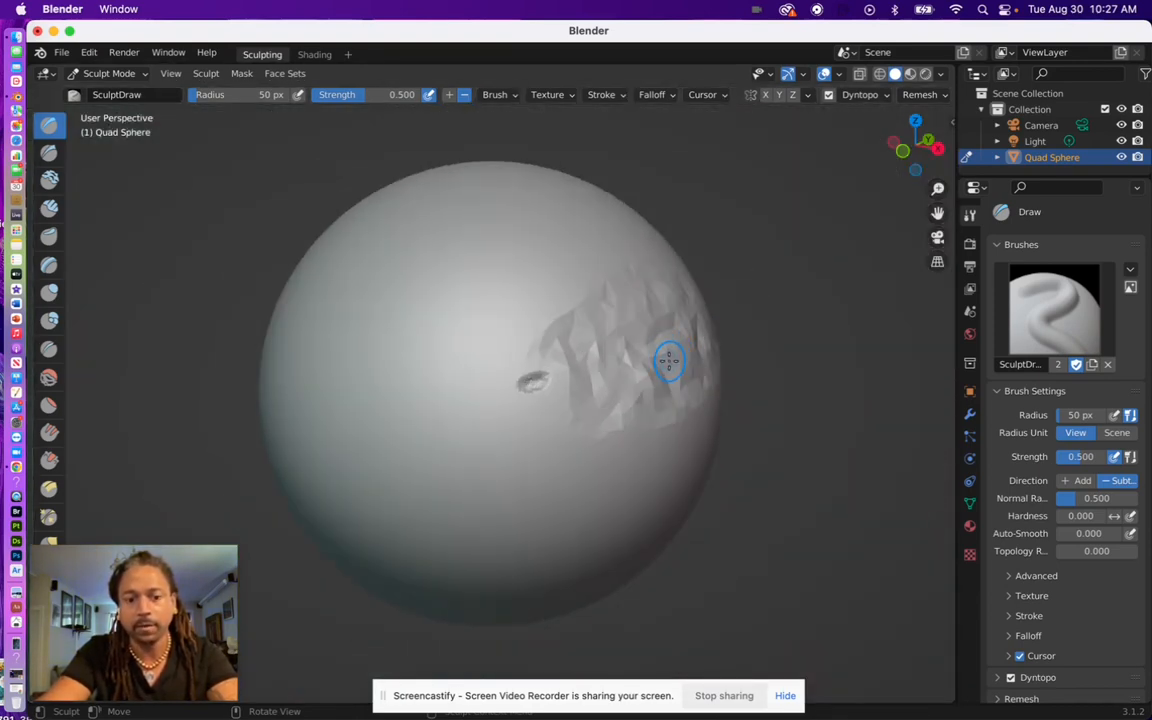
left_click_drag(647, 375, 671, 309)
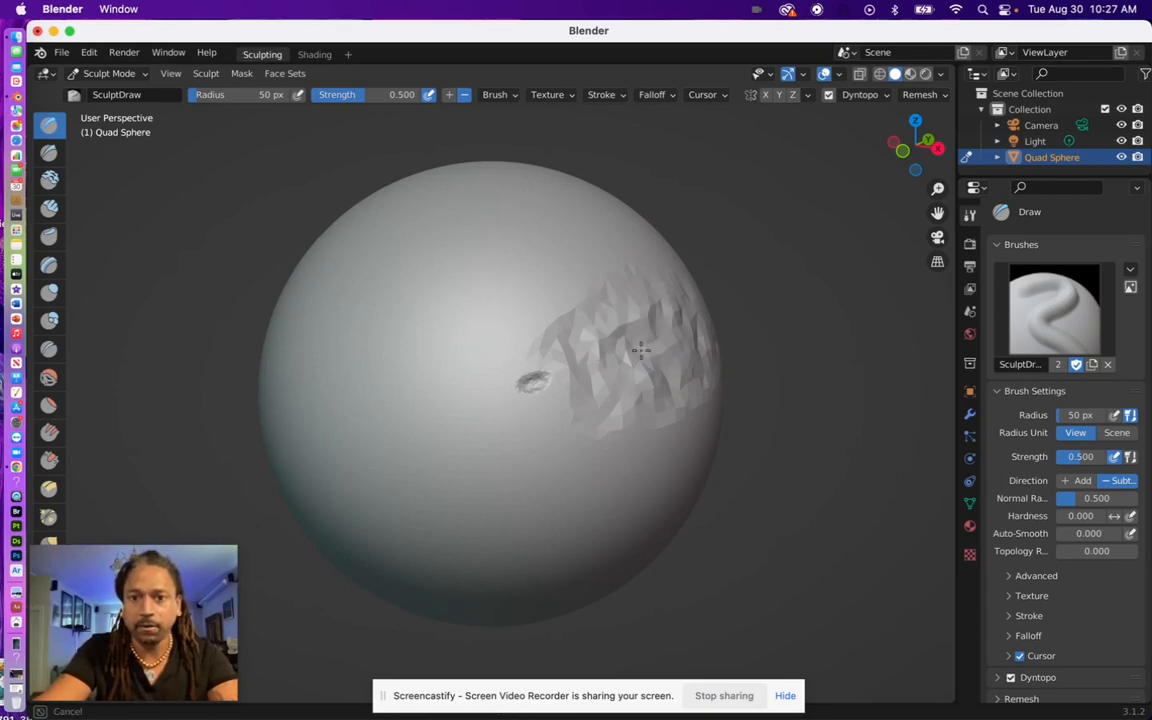
mouse_move(640, 350)
left_mouse_down()
mouse_move(565, 325)
mouse_move(620, 370)
mouse_move(684, 333)
mouse_move(622, 314)
mouse_move(627, 334)
mouse_move(650, 315)
mouse_move(675, 323)
mouse_move(609, 360)
mouse_move(638, 347)
mouse_move(659, 361)
mouse_move(605, 328)
mouse_move(660, 323)
left_mouse_up()
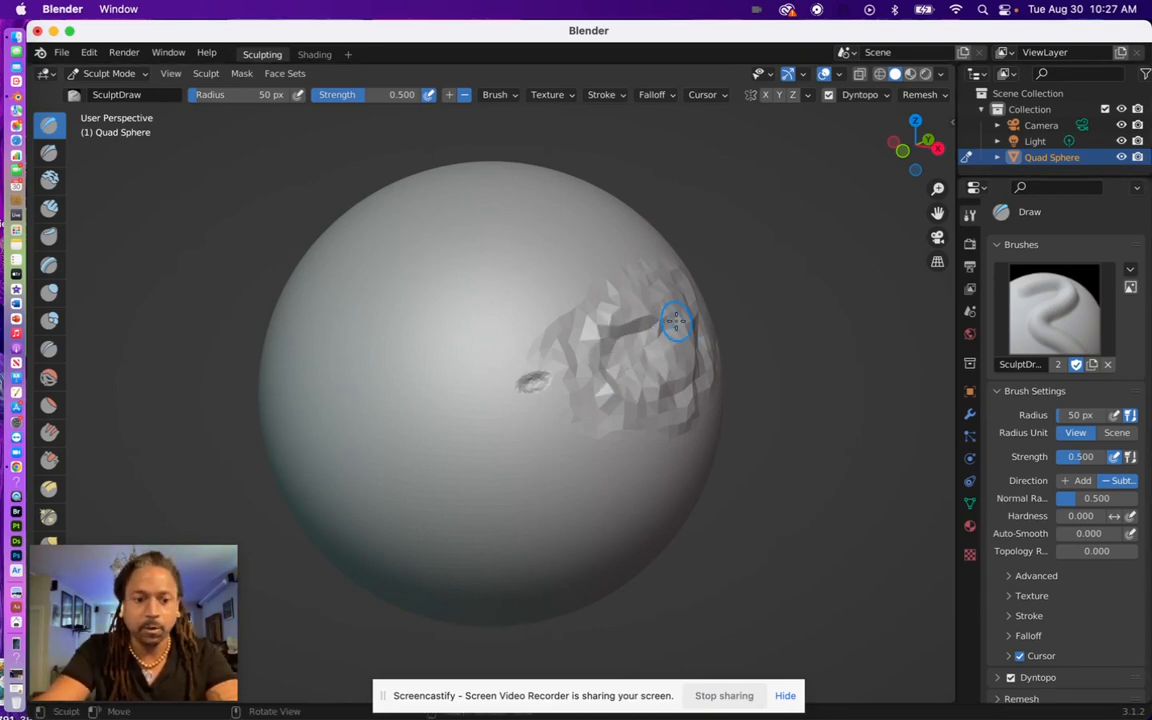
mouse_move(535, 386)
left_mouse_down()
mouse_move(596, 395)
mouse_move(627, 354)
left_mouse_up()
Set the Draw brush strength to 0.748 and its radius to 251 px
scroll(627, 356, "up", 3)
scroll(627, 357, "down", 4)
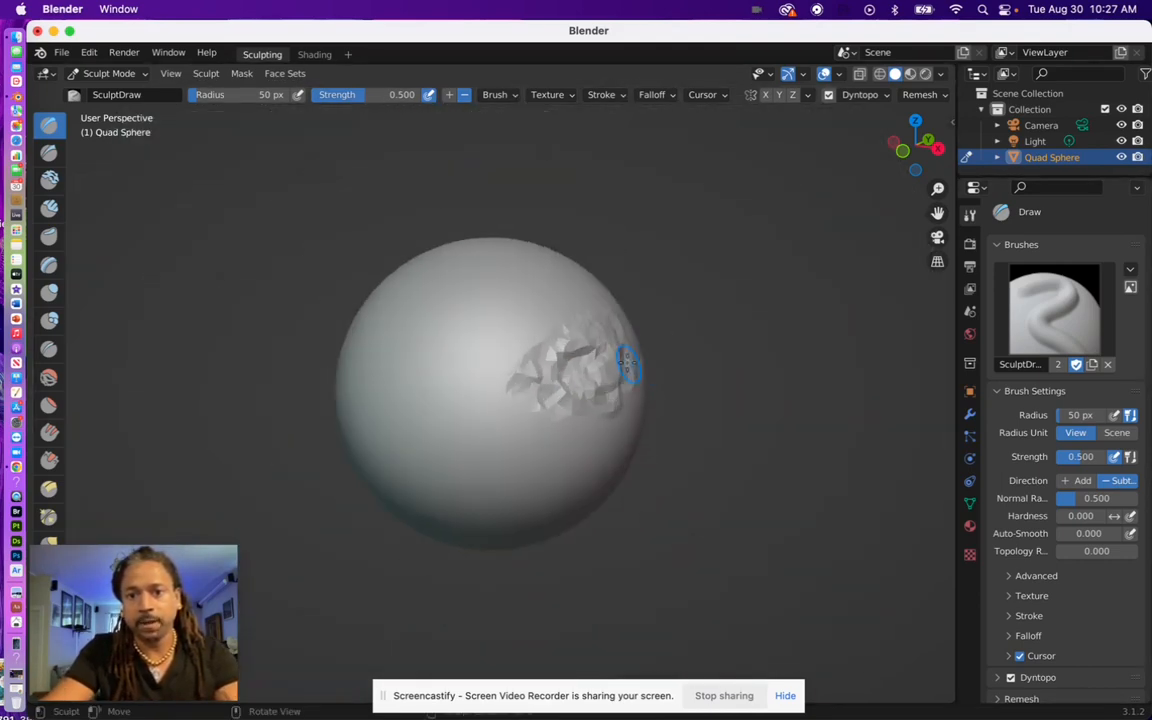
scroll(627, 357, "up", 2)
scroll(628, 350, "down", 3)
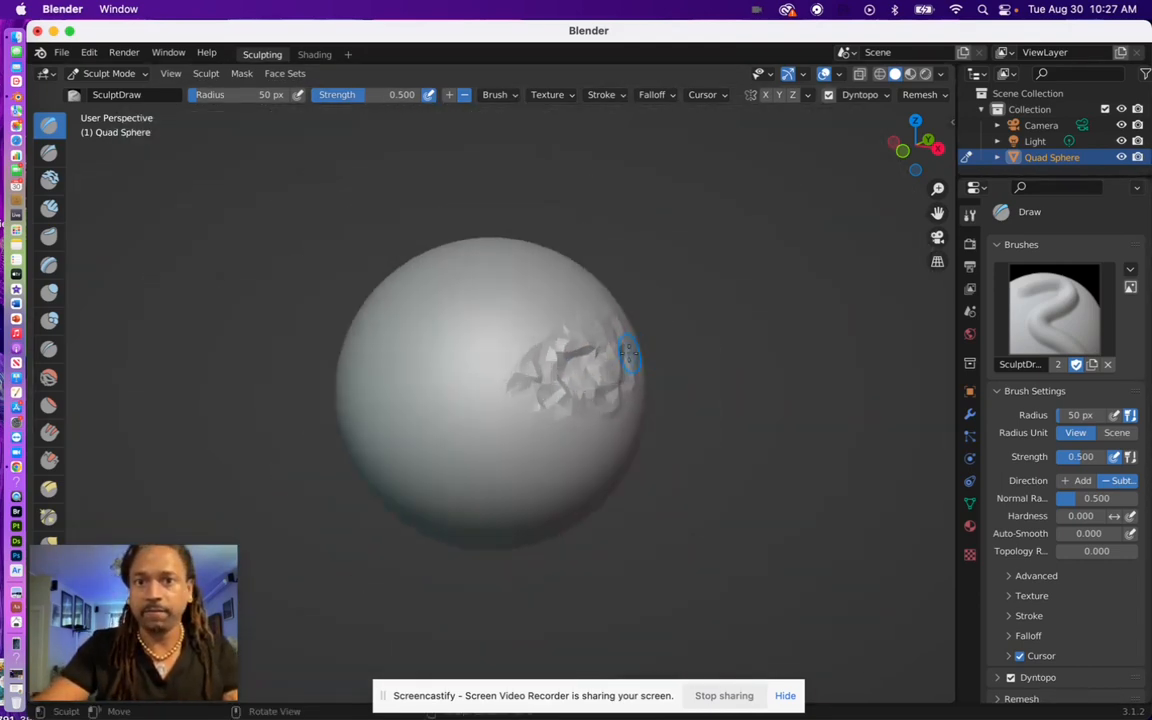
scroll(617, 347, "up", 4)
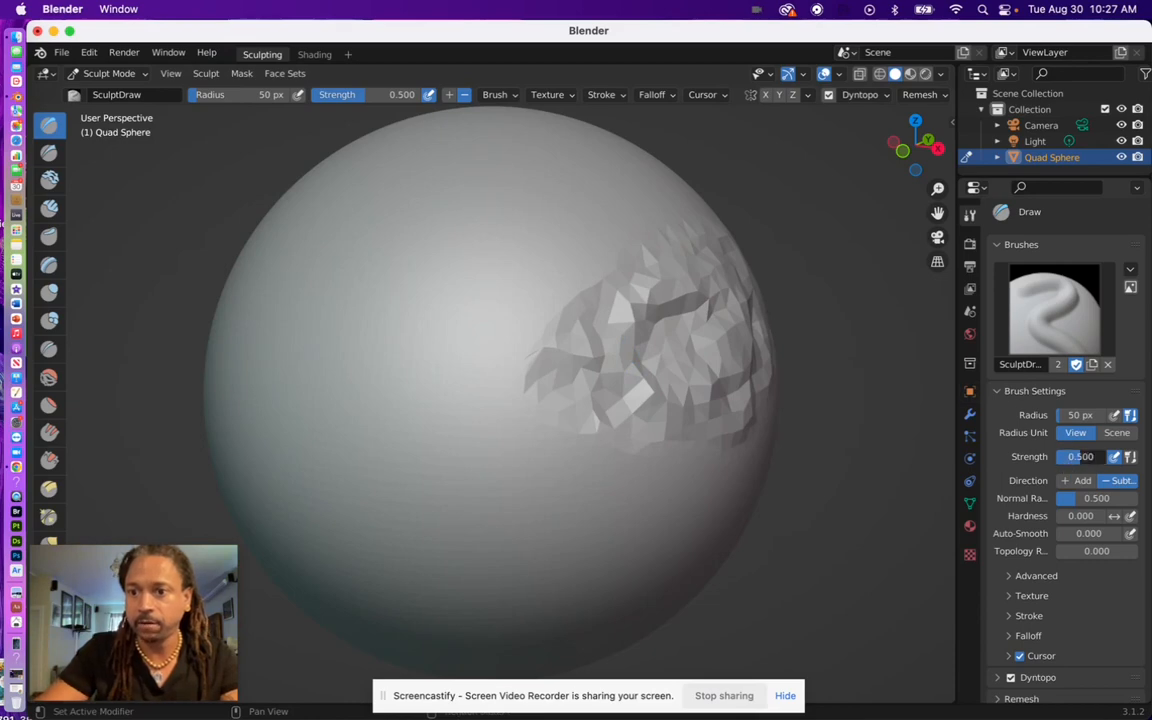
left_click_drag(1082, 456, 1100, 456)
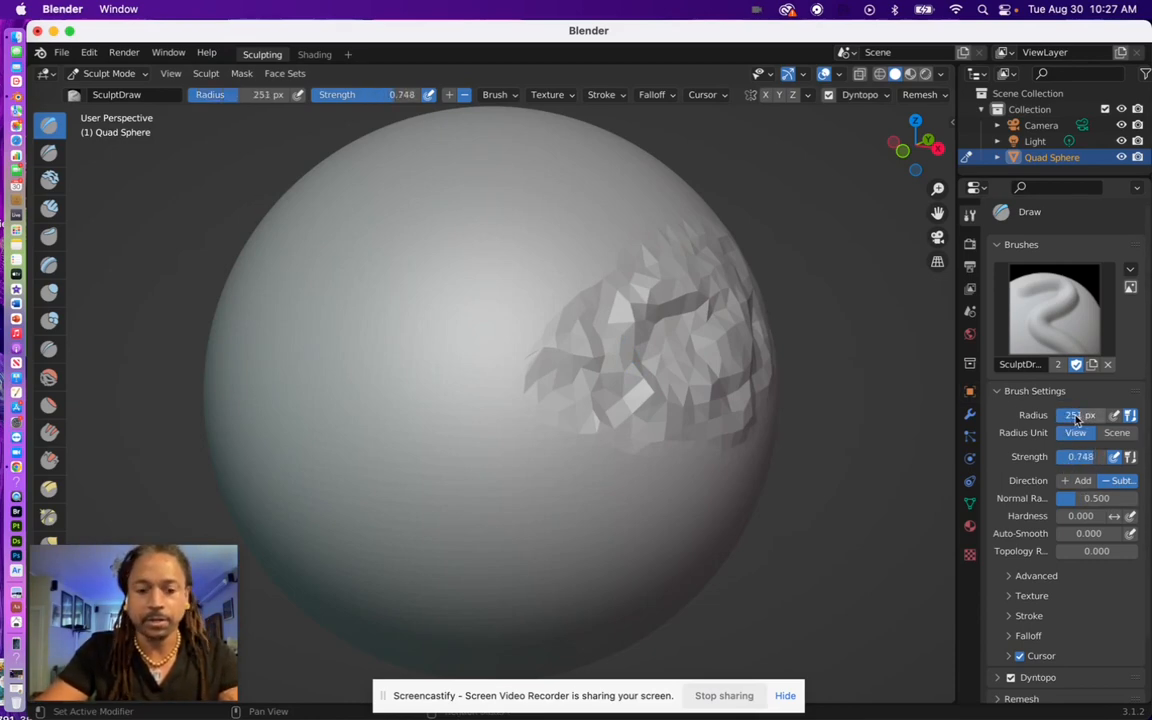
Try a stroke with the enlarged brush on the sphere, and undo it together with all earlier carved strokes
mouse_move(540, 310)
left_mouse_down()
mouse_move(600, 300)
mouse_move(653, 440)
mouse_move(630, 330)
mouse_move(674, 352)
mouse_move(655, 332)
left_mouse_up()
key("super+z")
key("super+z")
key("super+z")
key("super+z")
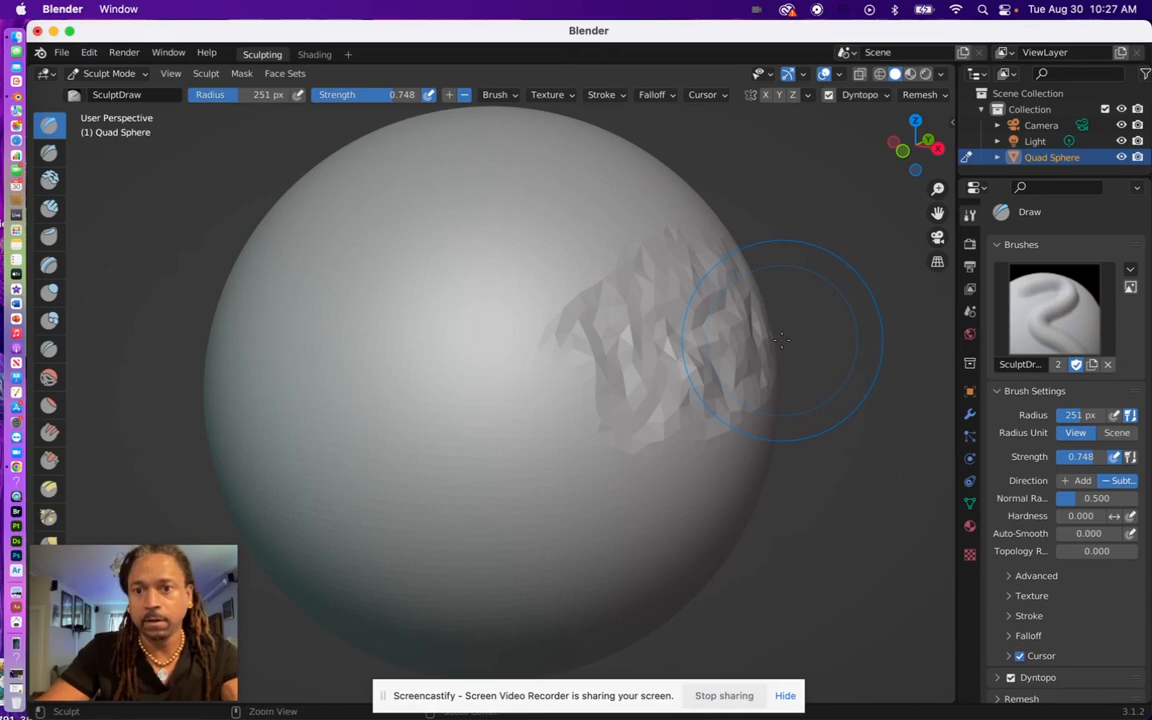
key("super+z")
key("super+z")
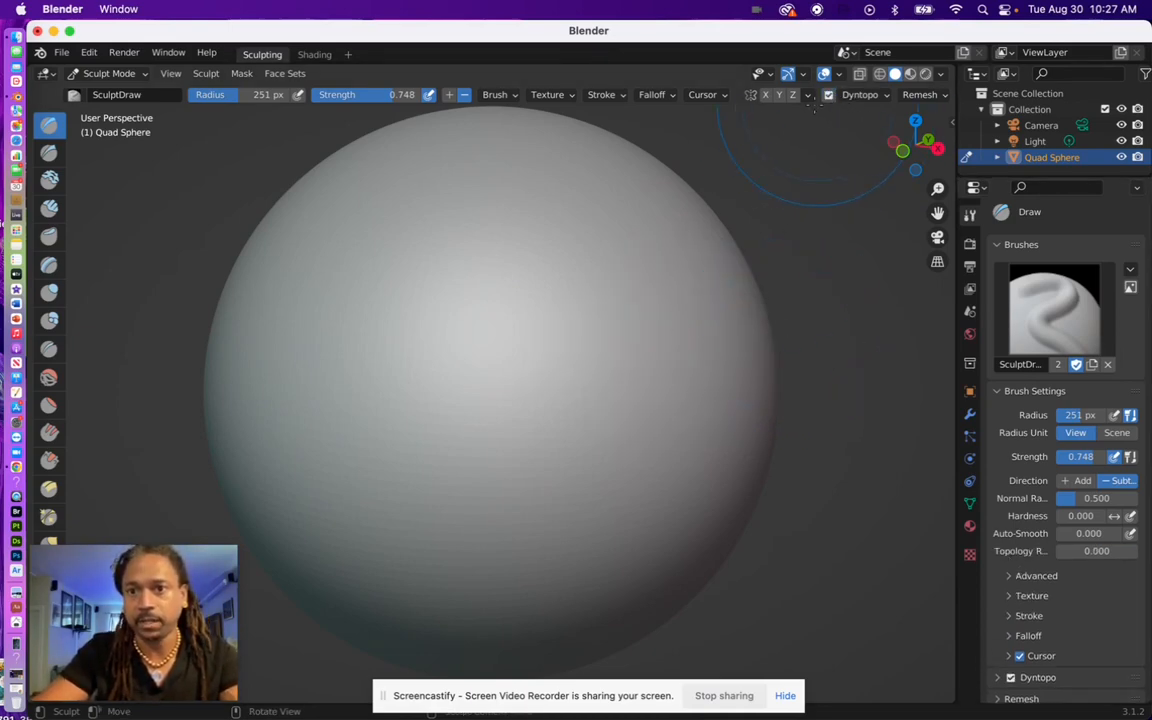
Enable X-axis mirror symmetry, carve a deep hollow down the right side of the sphere, and check both sides from the front
left_click(766, 95)
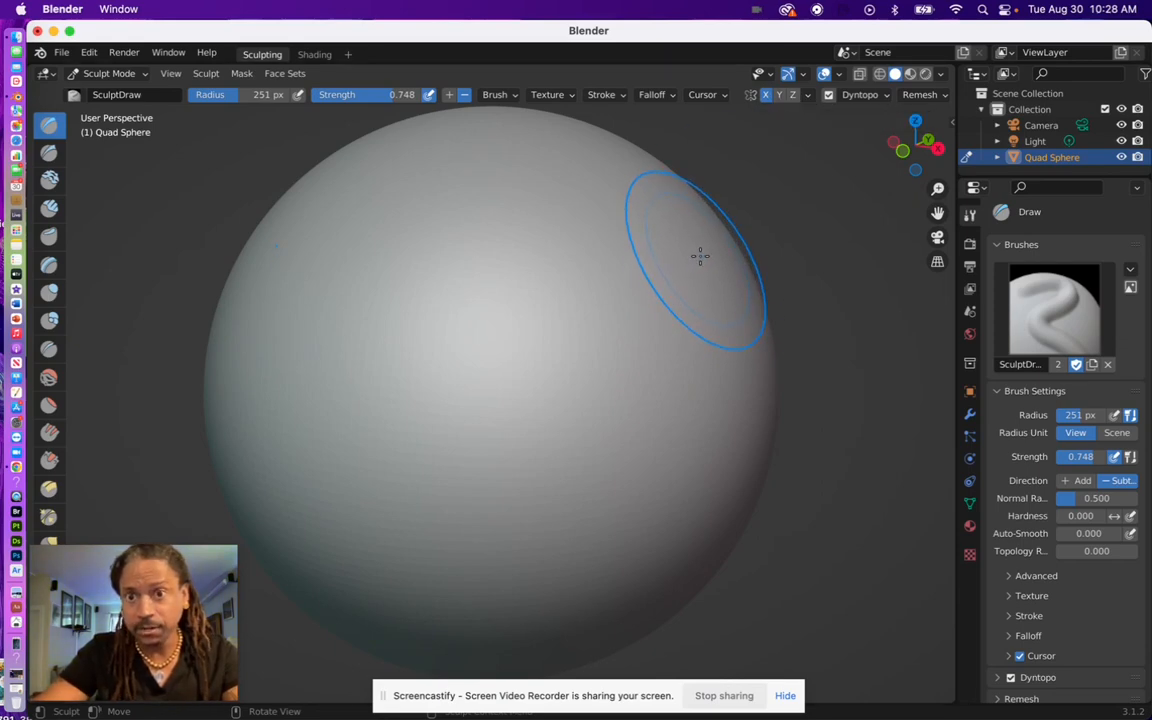
mouse_move(700, 256)
left_mouse_down()
mouse_move(681, 334)
mouse_move(730, 468)
left_mouse_up()
scroll(711, 371, "up", 2)
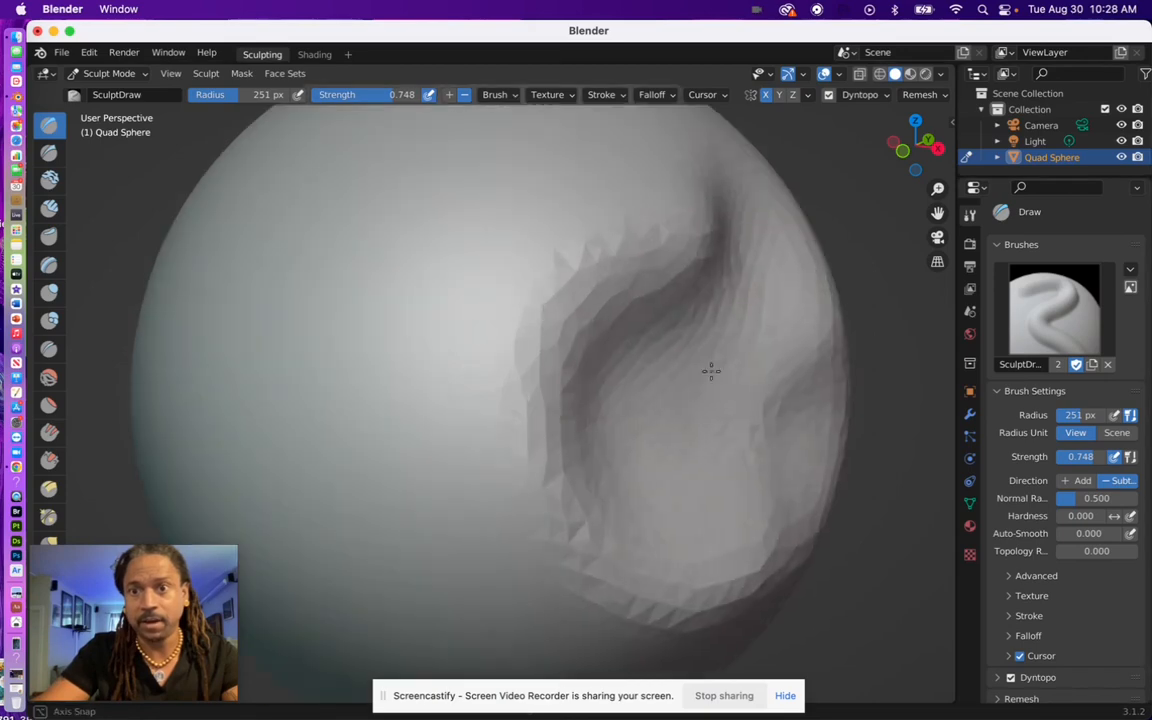
mouse_move(711, 371)
middle_mouse_down()
mouse_move(810, 357)
mouse_move(725, 373)
mouse_move(869, 369)
mouse_move(780, 430)
mouse_move(679, 476)
mouse_move(540, 391)
mouse_move(676, 268)
mouse_move(812, 296)
mouse_move(797, 401)
mouse_move(758, 410)
middle_mouse_up()
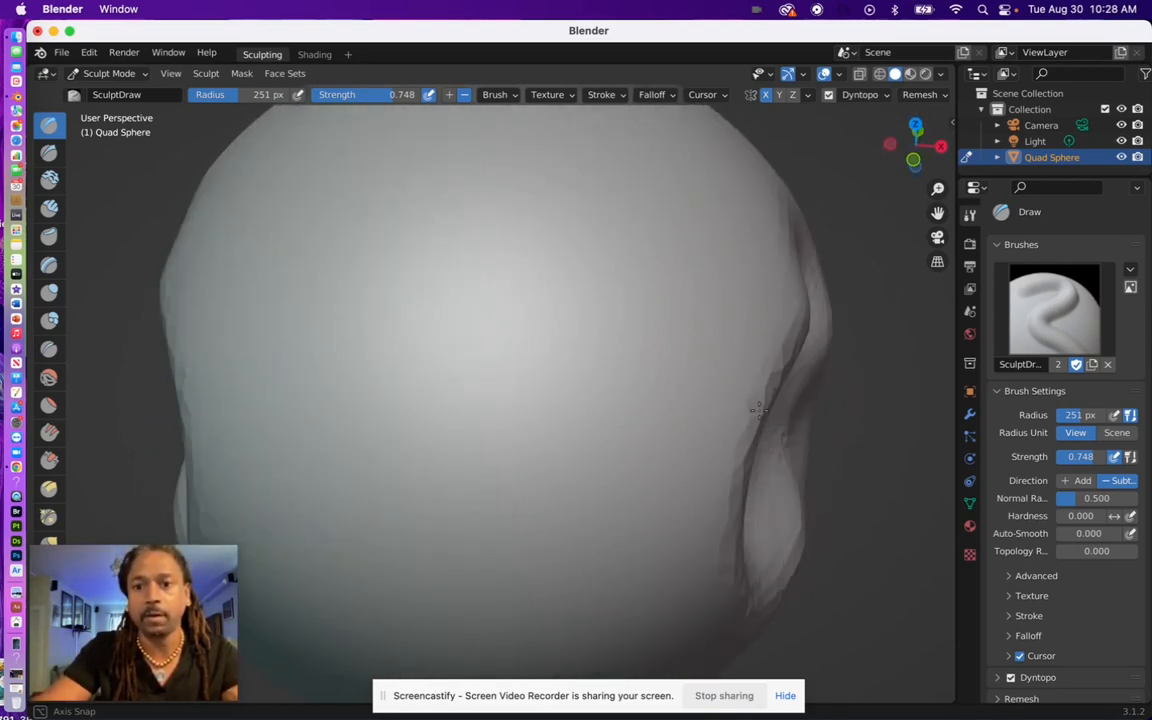
Undo all mirrored carving back to the smooth sphere and turn Dyntopo and X-axis mirror symmetry on again
key("super+z")
key("super+z")
key("super+z")
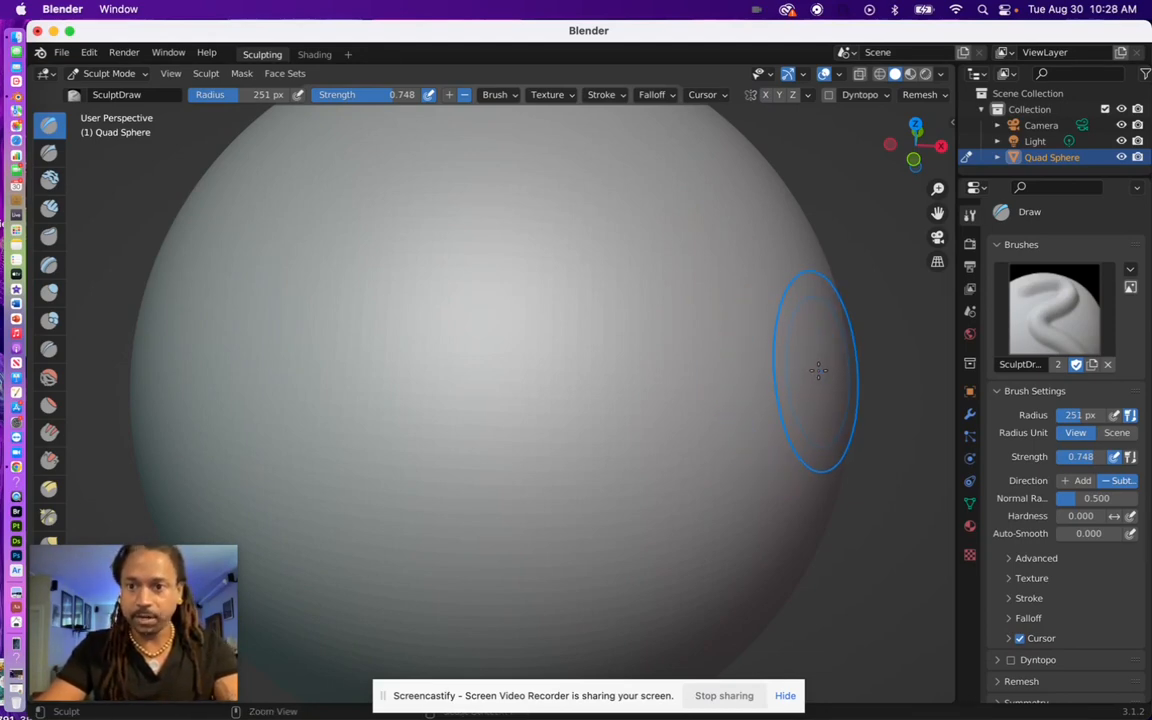
mouse_move(817, 367)
left_mouse_down()
mouse_move(805, 406)
mouse_move(859, 395)
mouse_move(725, 345)
mouse_move(817, 315)
mouse_move(651, 388)
mouse_move(610, 450)
mouse_move(751, 437)
mouse_move(837, 637)
mouse_move(802, 321)
left_mouse_up()
key("ctrl+z")
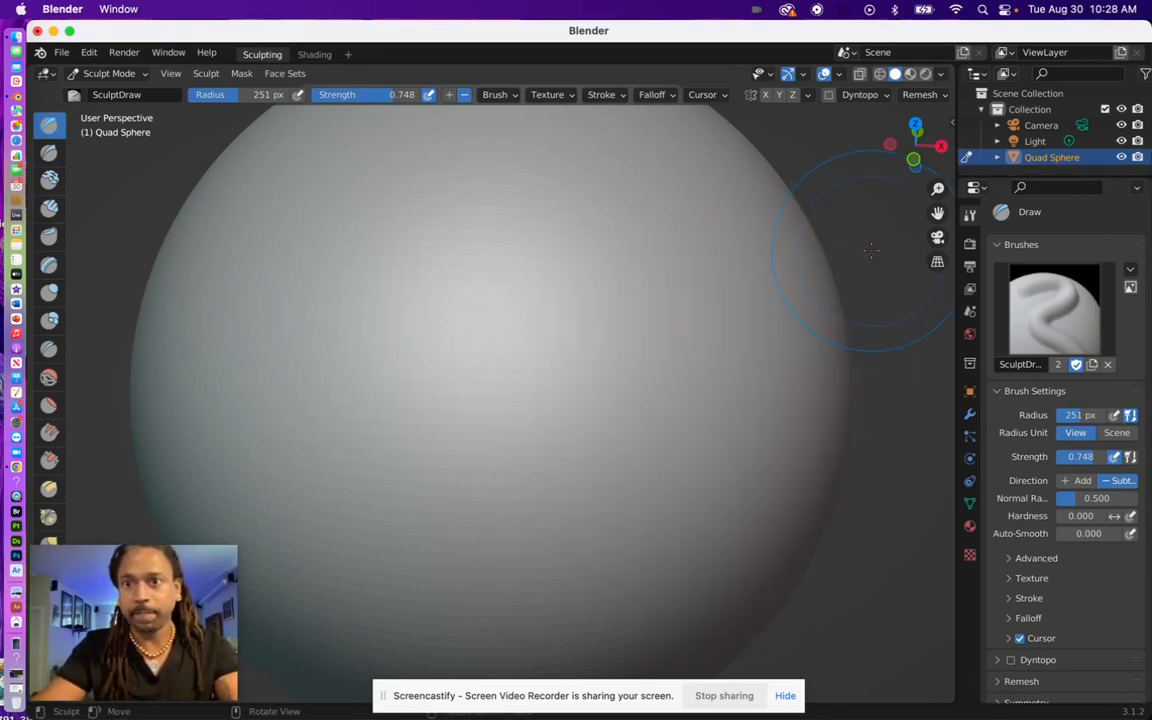
left_click(829, 95)
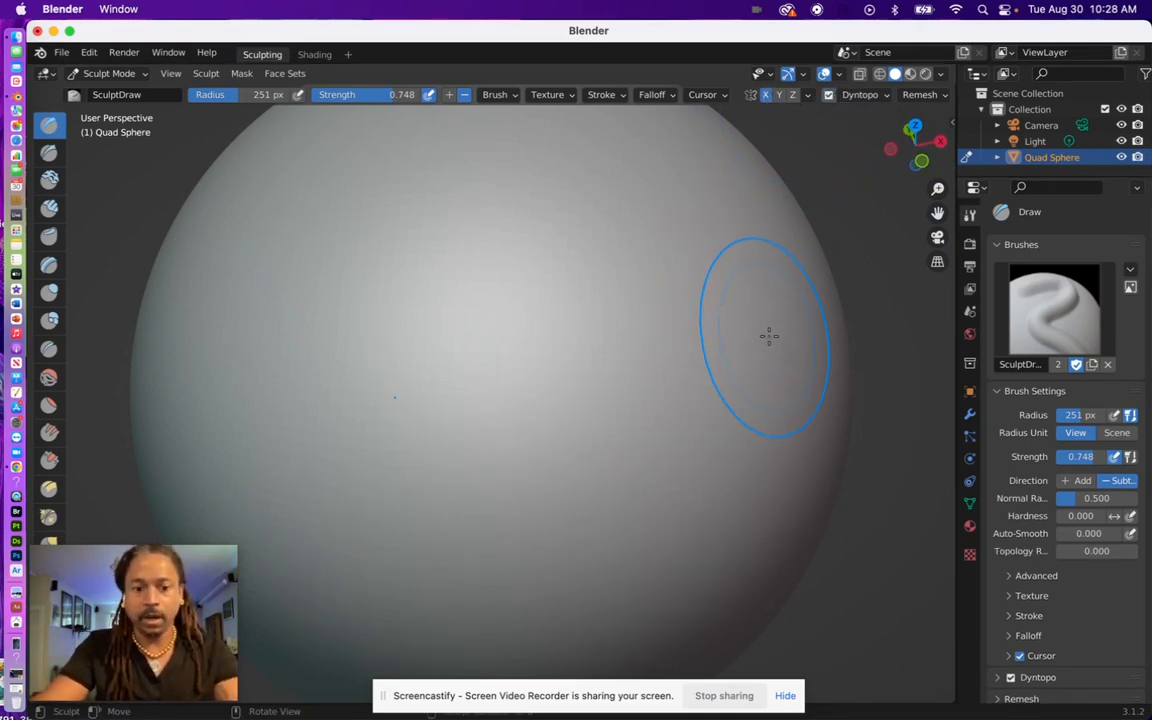
Build up two large mirrored bulges on the lower front of the sphere with inverted Draw strokes
mouse_move(802, 386)
left_mouse_down()
mouse_move(300, 465)
mouse_move(771, 404)
mouse_move(697, 496)
mouse_move(802, 482)
mouse_move(771, 494)
mouse_move(843, 585)
left_mouse_up()
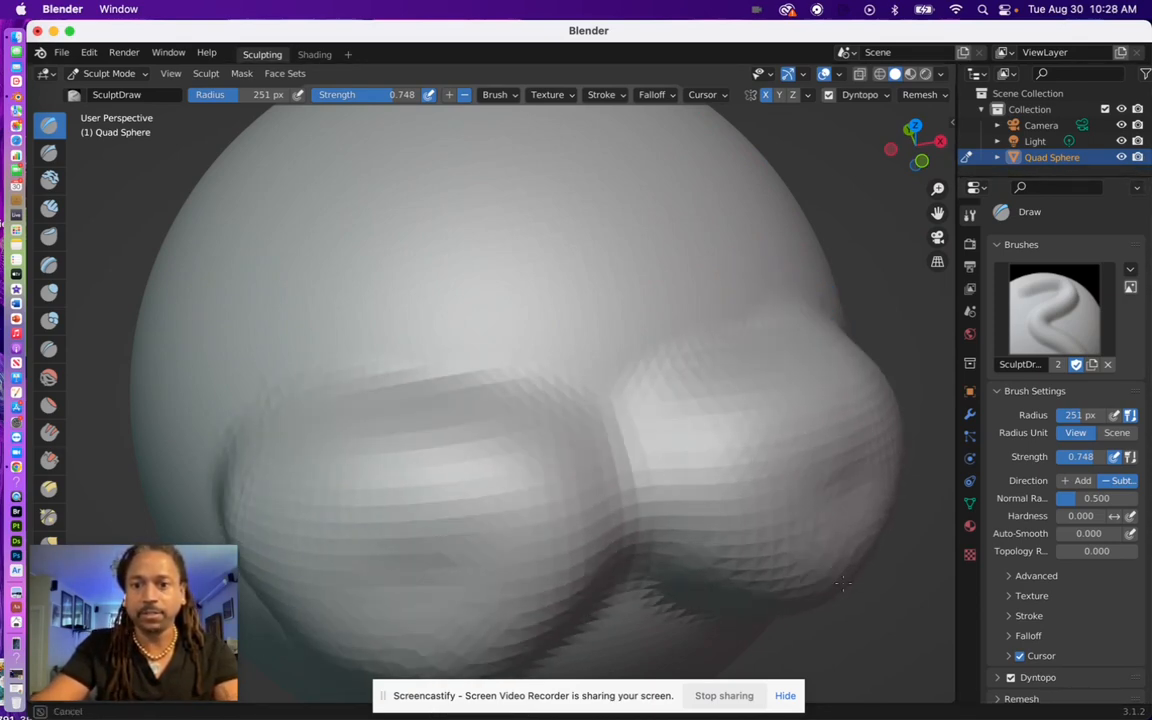
left_click_drag(882, 515, 826, 502)
scroll(814, 476, "up", 4)
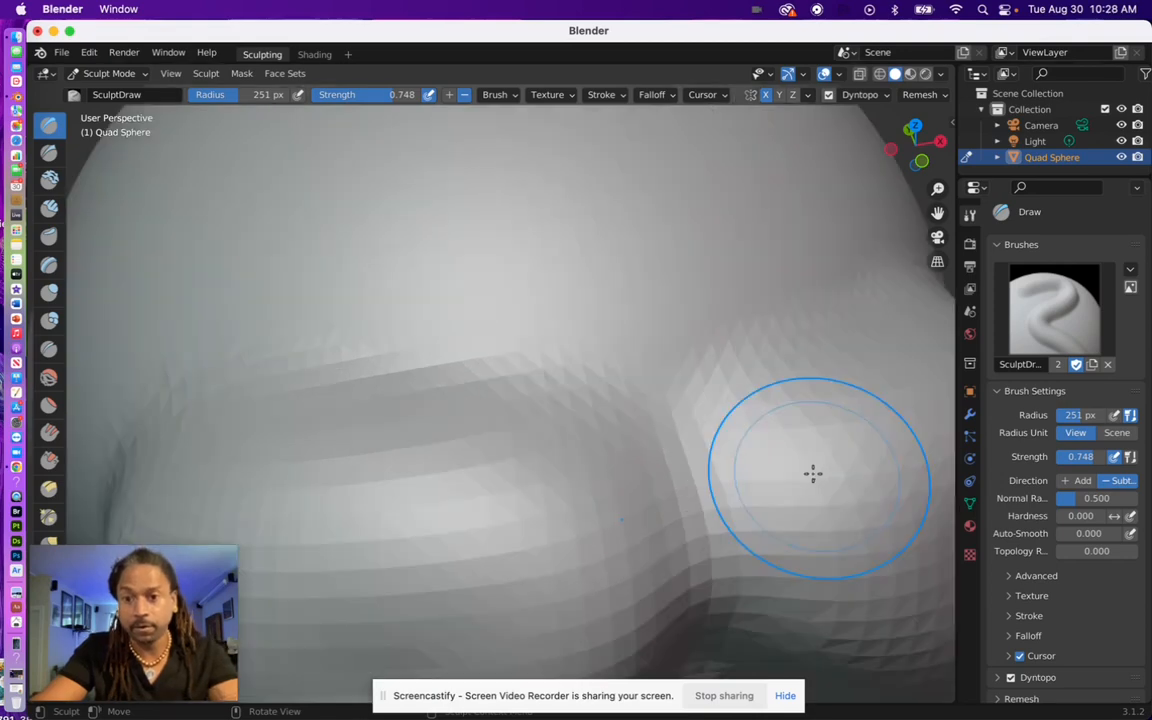
scroll(800, 485, "down", 8)
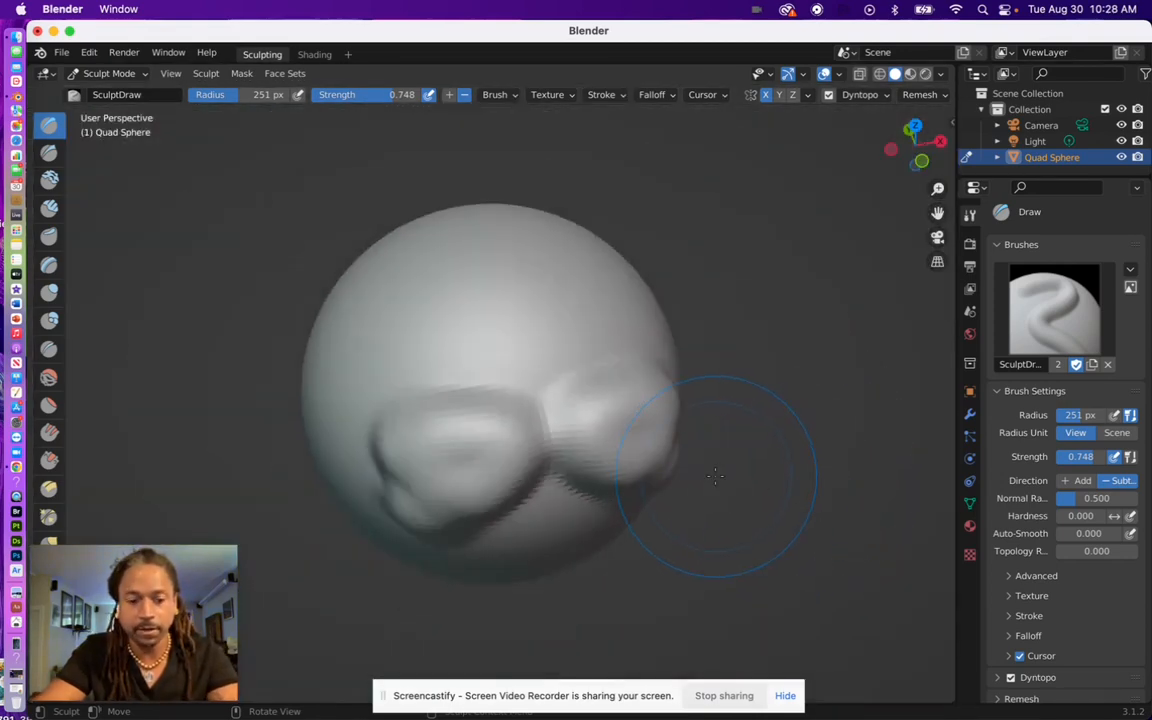
mouse_move(650, 462)
left_mouse_down("ctrl")
mouse_move(640, 425)
mouse_move(669, 453)
mouse_move(682, 502)
left_mouse_up("ctrl")
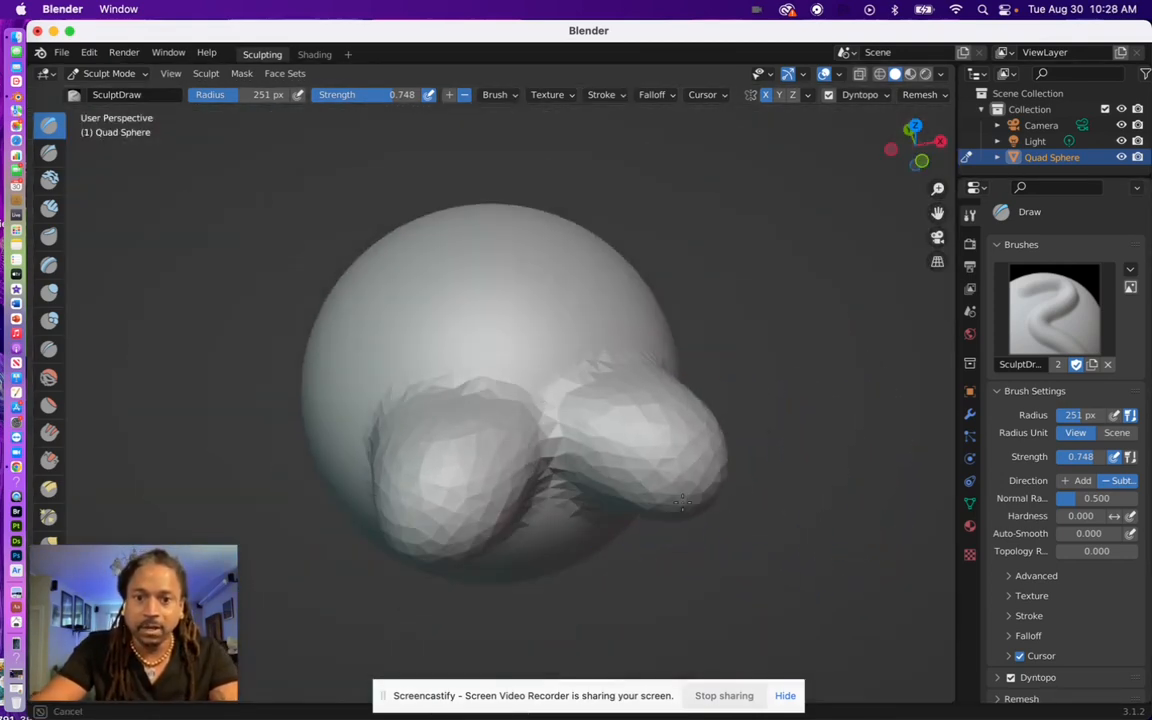
Raise more mirrored lumps around the other sides of the sphere with the Draw brush
mouse_move(648, 456)
left_mouse_down("ctrl")
mouse_move(589, 332)
mouse_move(563, 306)
mouse_move(634, 297)
left_mouse_up("ctrl")
mouse_move(634, 297)
middle_mouse_down()
mouse_move(643, 314)
mouse_move(847, 402)
middle_mouse_up()
mouse_move(625, 391)
left_mouse_down("ctrl")
mouse_move(458, 481)
mouse_move(330, 330)
mouse_move(336, 505)
mouse_move(415, 458)
left_mouse_up("ctrl")
mouse_move(415, 458)
middle_mouse_down()
mouse_move(696, 287)
mouse_move(499, 298)
mouse_move(445, 288)
middle_mouse_up()
mouse_move(445, 288)
left_mouse_down()
mouse_move(340, 420)
mouse_move(431, 306)
mouse_move(396, 429)
mouse_move(527, 262)
mouse_move(576, 445)
mouse_move(609, 335)
mouse_move(555, 460)
mouse_move(496, 445)
left_mouse_up()
mouse_move(496, 445)
middle_mouse_down()
mouse_move(463, 453)
mouse_move(325, 408)
mouse_move(316, 303)
mouse_move(400, 270)
middle_mouse_up()
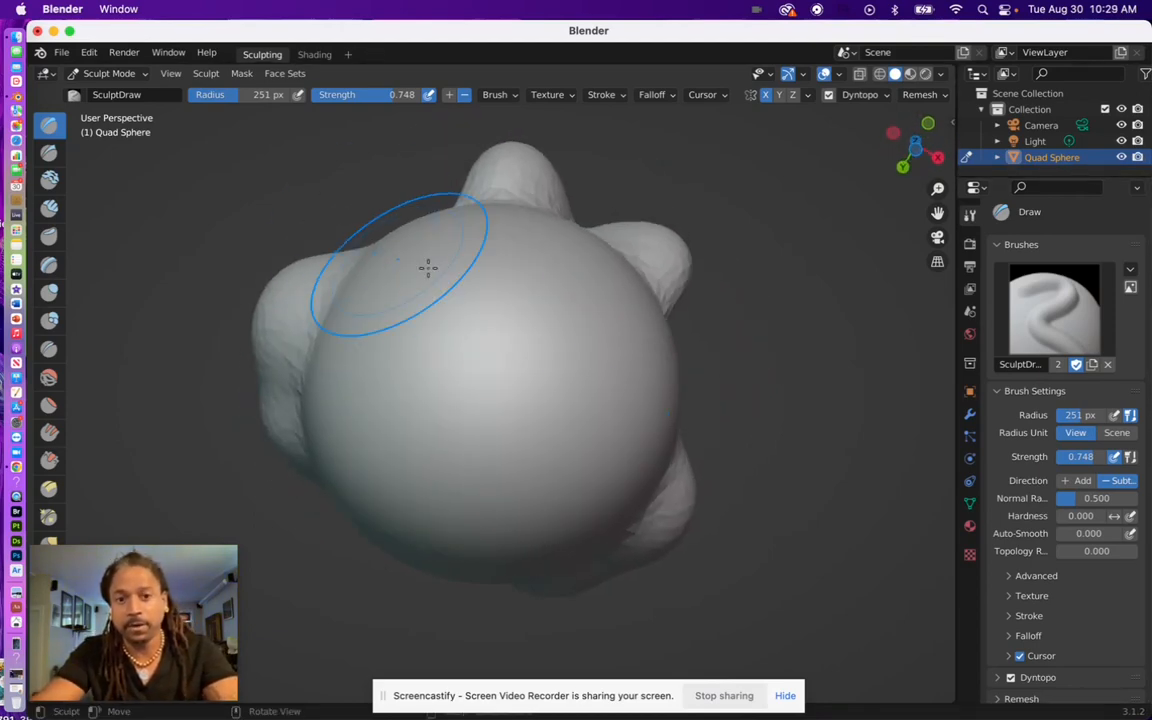
Try a broad stroke across the remaining smooth side, and undo it together with all the raised lumps
mouse_move(427, 265)
left_mouse_down()
mouse_move(442, 325)
mouse_move(512, 311)
mouse_move(470, 400)
mouse_move(476, 465)
left_mouse_up()
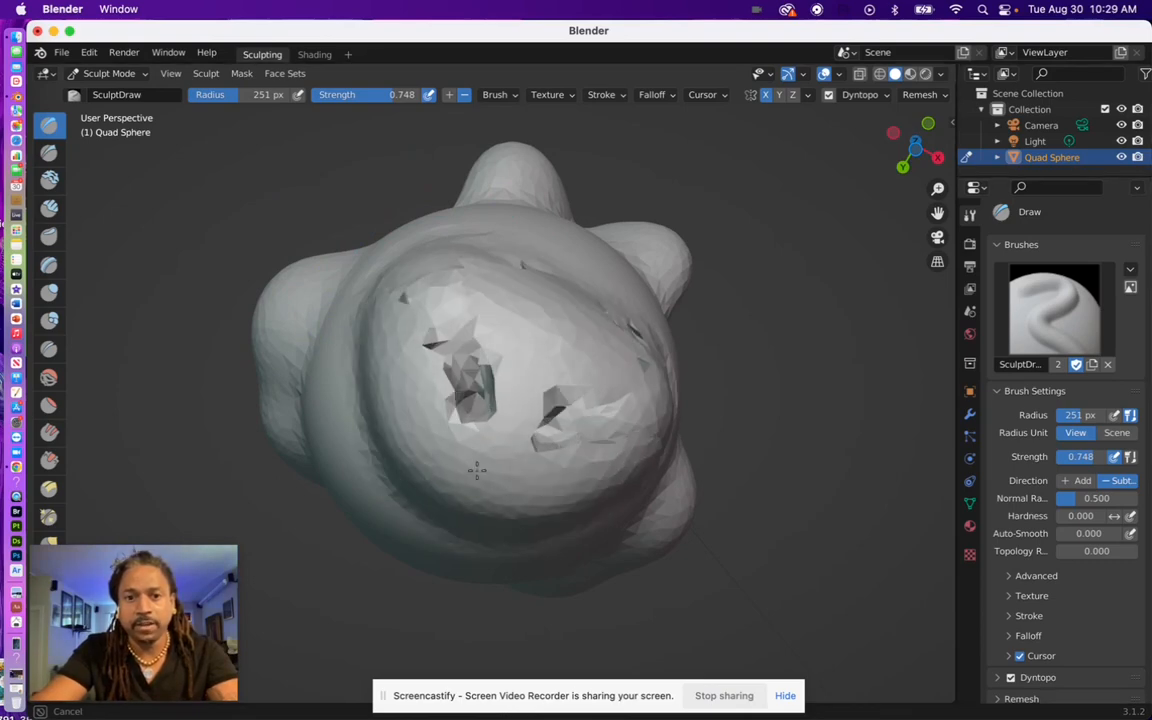
key("super+z")
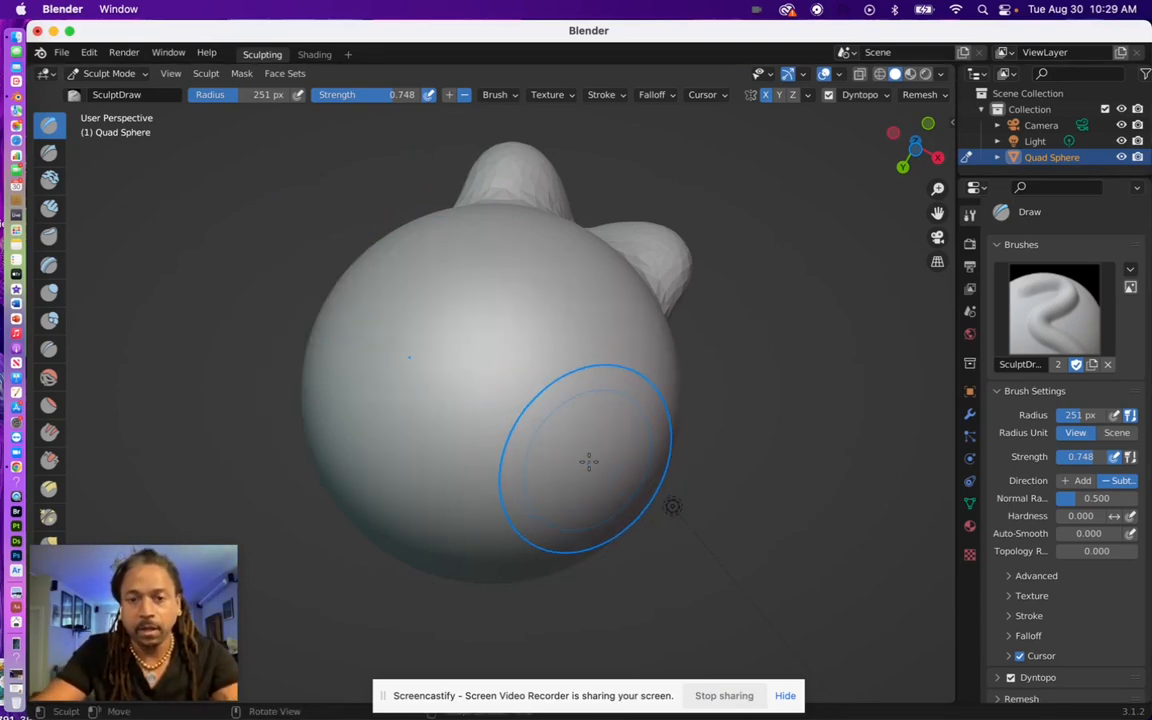
key("super+z")
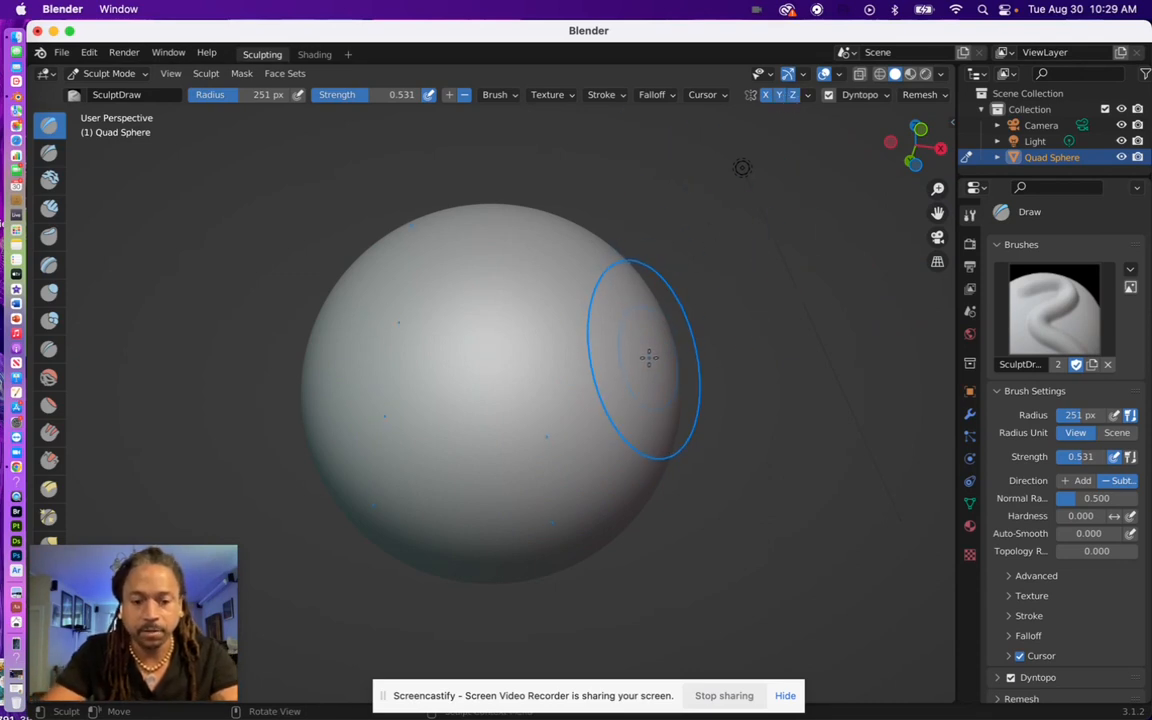
Sculpt broad lobes with X, Y and Z symmetry at brush strength 0.531, and view the mirrored result from several sides
mouse_move(661, 375)
left_mouse_down()
mouse_move(645, 355)
mouse_move(643, 432)
mouse_move(461, 434)
mouse_move(504, 532)
mouse_move(571, 481)
mouse_move(569, 455)
left_mouse_up()
mouse_move(542, 380)
middle_mouse_down()
mouse_move(547, 406)
mouse_move(599, 311)
mouse_move(499, 396)
mouse_move(487, 344)
mouse_move(476, 463)
mouse_move(368, 458)
mouse_move(610, 280)
middle_mouse_up()
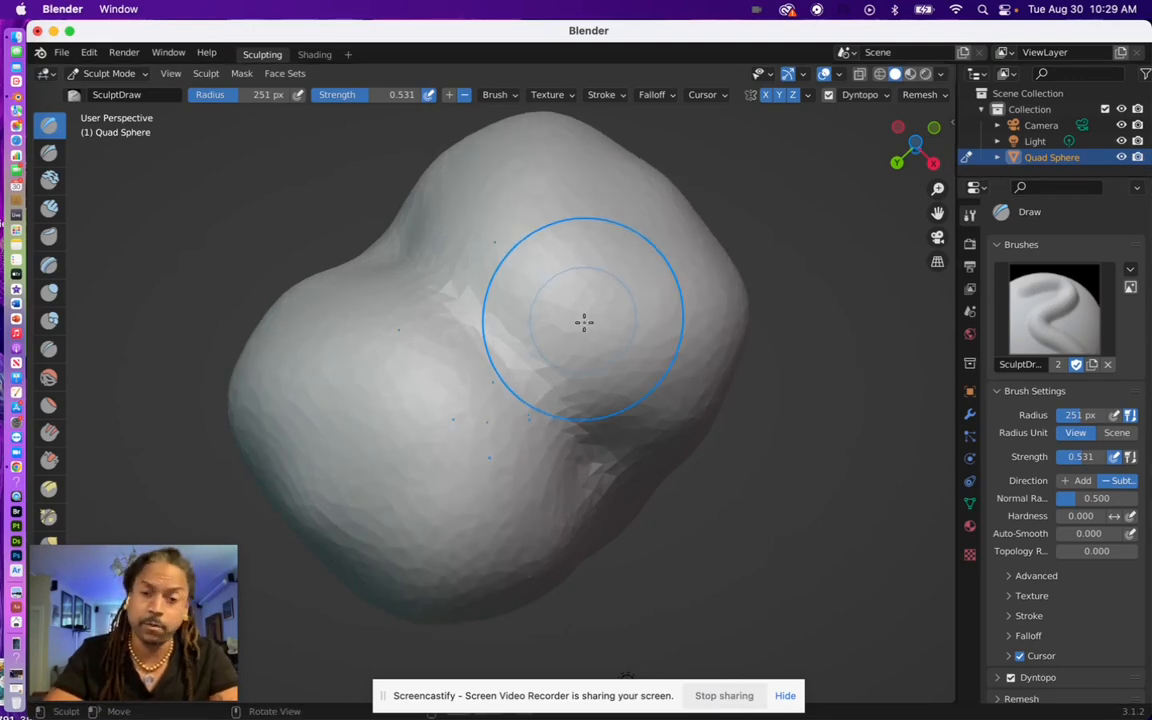
mouse_move(584, 321)
middle_mouse_down()
mouse_move(766, 160)
mouse_move(452, 540)
mouse_move(554, 583)
mouse_move(549, 472)
middle_mouse_up()
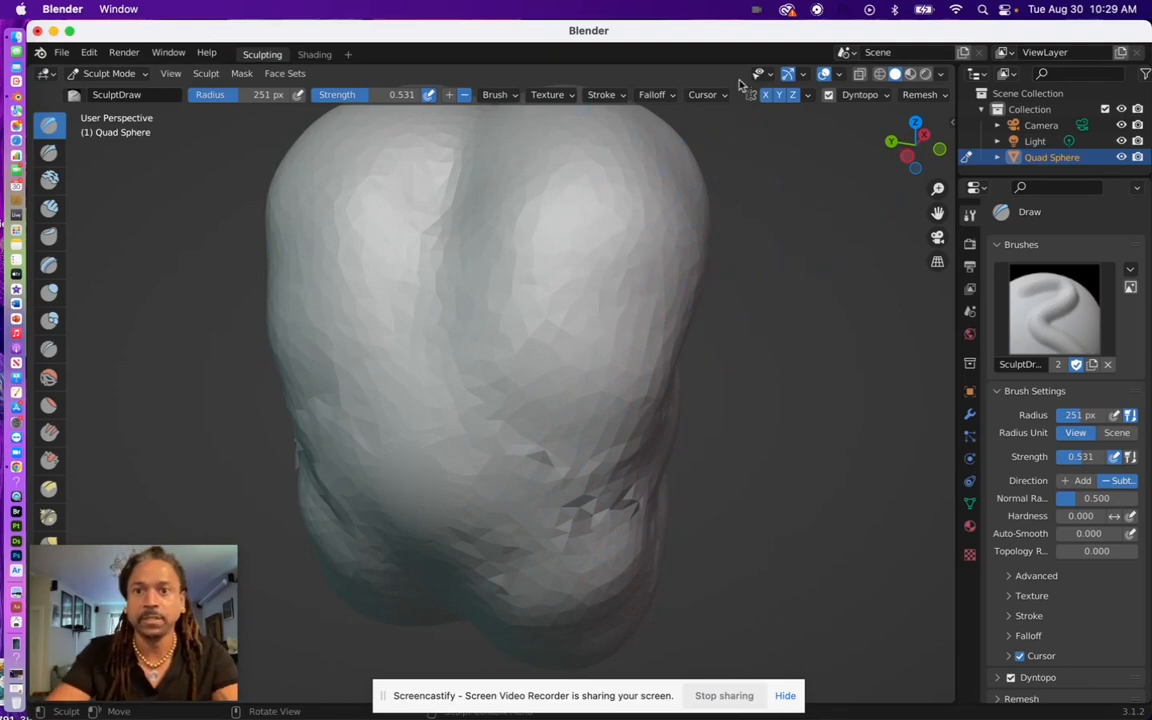
Turn off Z and Y symmetry, leaving only X, and sculpt more mirrored bulges and hollows around the lobed form
left_click(793, 96)
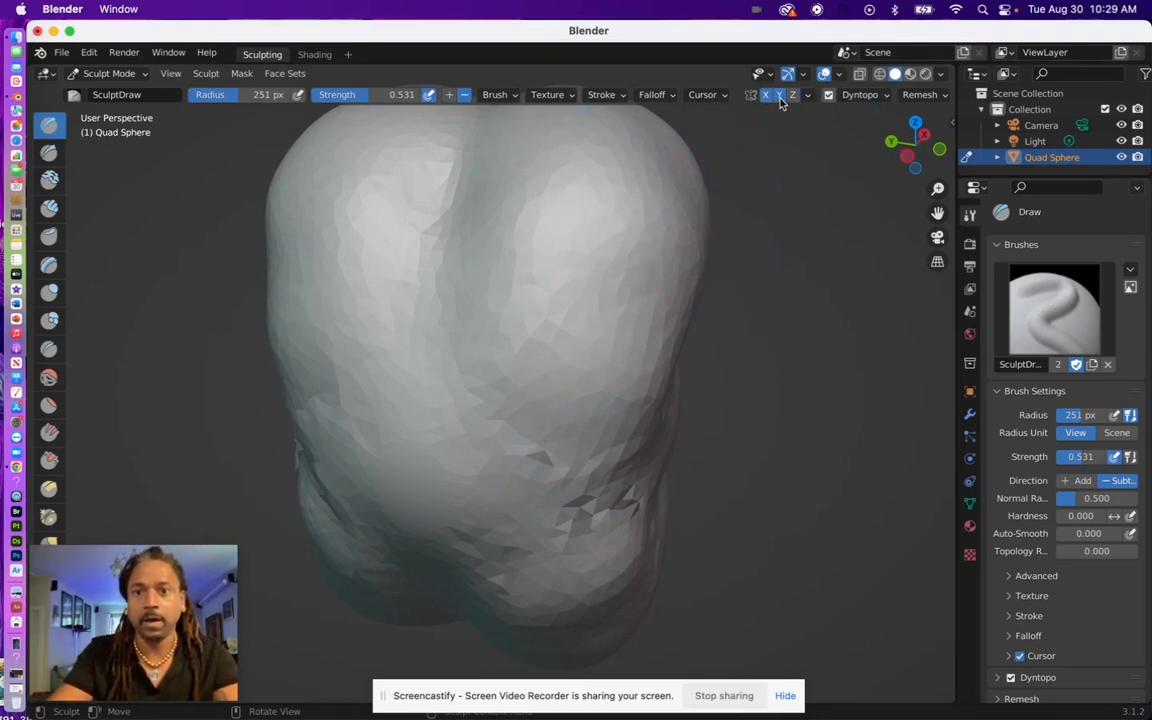
mouse_move(673, 397)
left_mouse_down("ctrl")
mouse_move(689, 342)
mouse_move(586, 440)
mouse_move(576, 489)
mouse_move(398, 521)
mouse_move(290, 440)
mouse_move(563, 509)
mouse_move(330, 480)
mouse_move(451, 549)
mouse_move(532, 440)
left_mouse_up("ctrl")
mouse_move(532, 440)
middle_mouse_down()
mouse_move(745, 420)
mouse_move(776, 267)
mouse_move(771, 185)
middle_mouse_up()
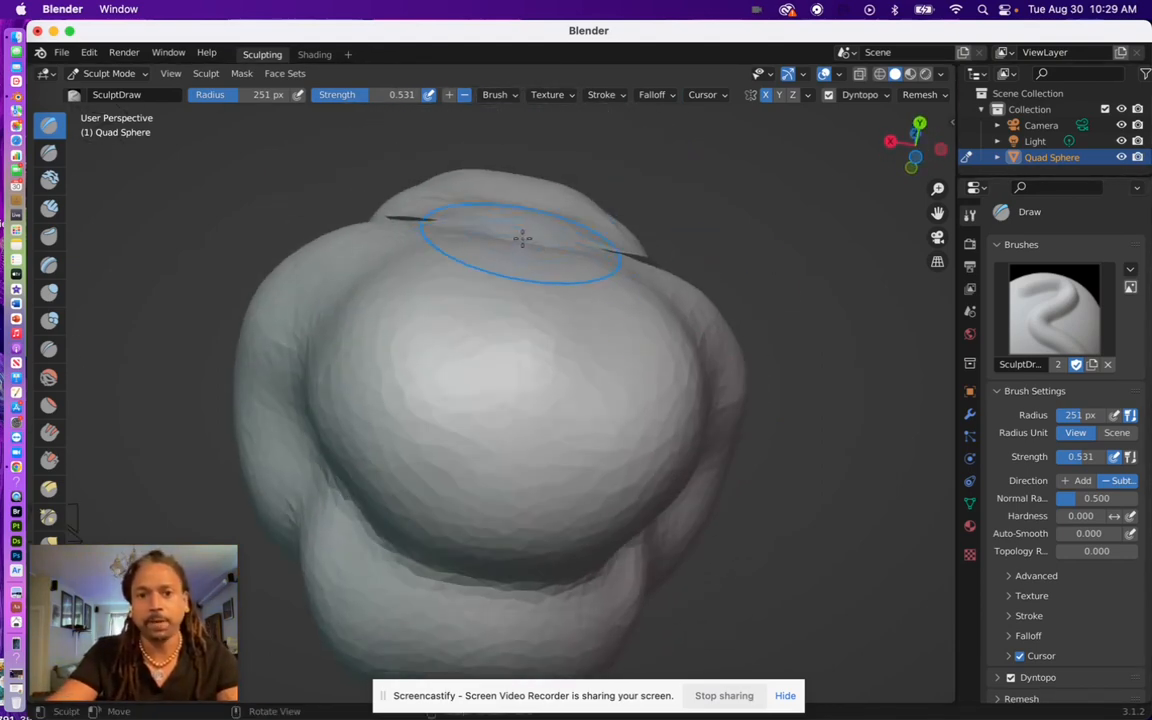
mouse_move(487, 220)
left_mouse_down()
mouse_move(411, 237)
mouse_move(643, 342)
left_mouse_up()
mouse_move(643, 342)
middle_mouse_down()
mouse_move(553, 419)
mouse_move(581, 441)
mouse_move(586, 476)
middle_mouse_up()
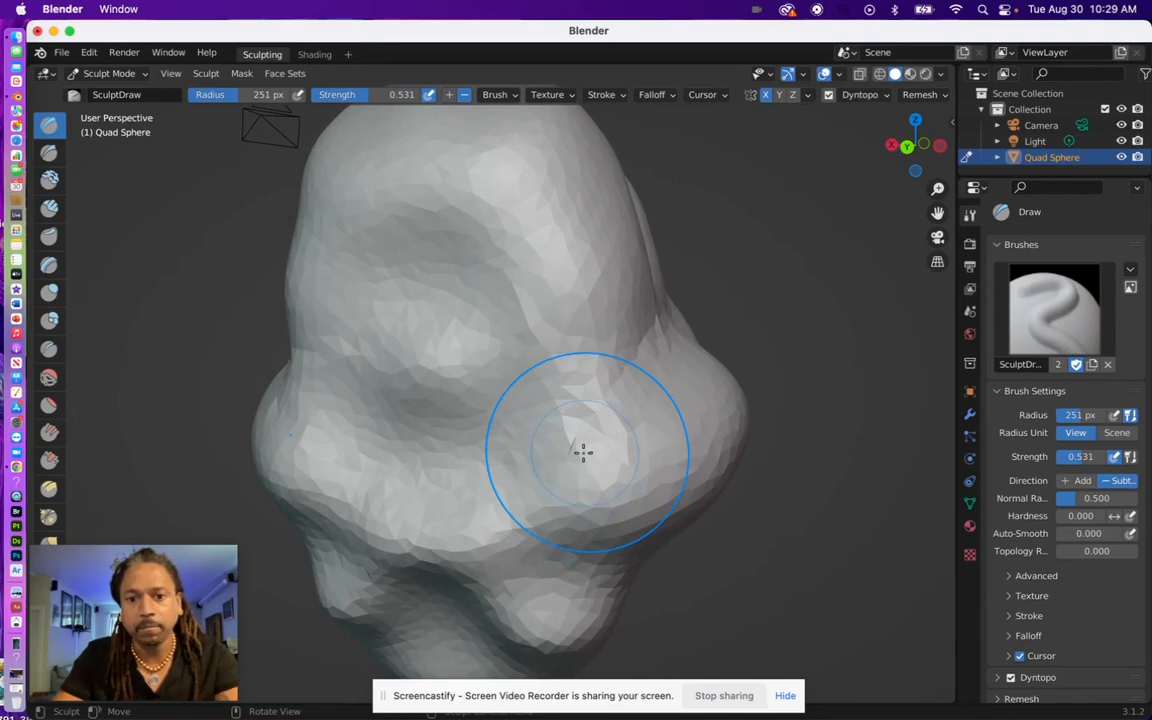
Inspect the faceted surface up close and undo all sculpted strokes back to the smooth sphere
scroll(583, 453, "up", 5)
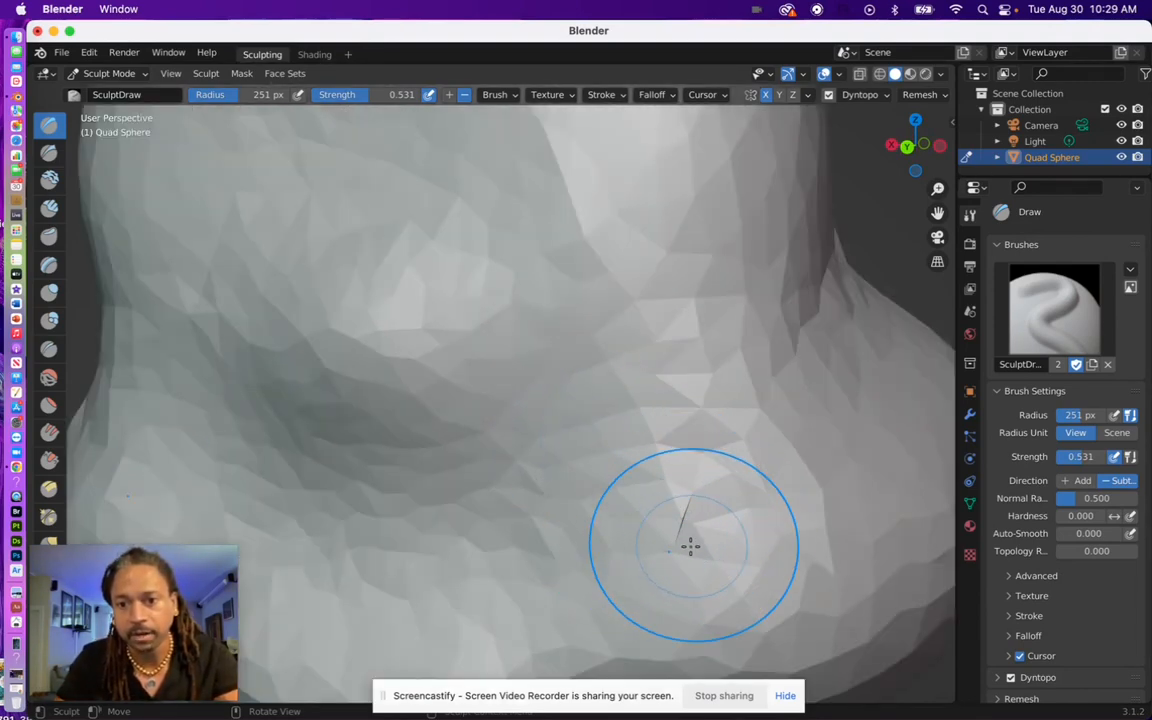
key("super+z")
key("super+z")
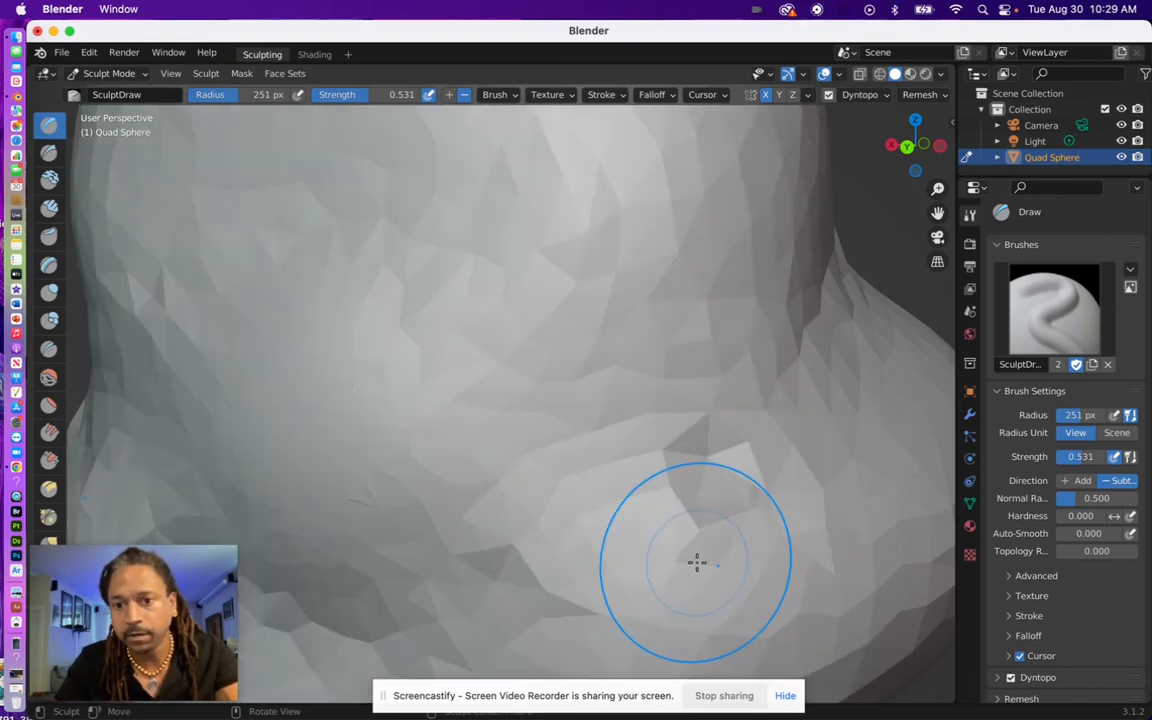
key("super+z")
key("super+z")
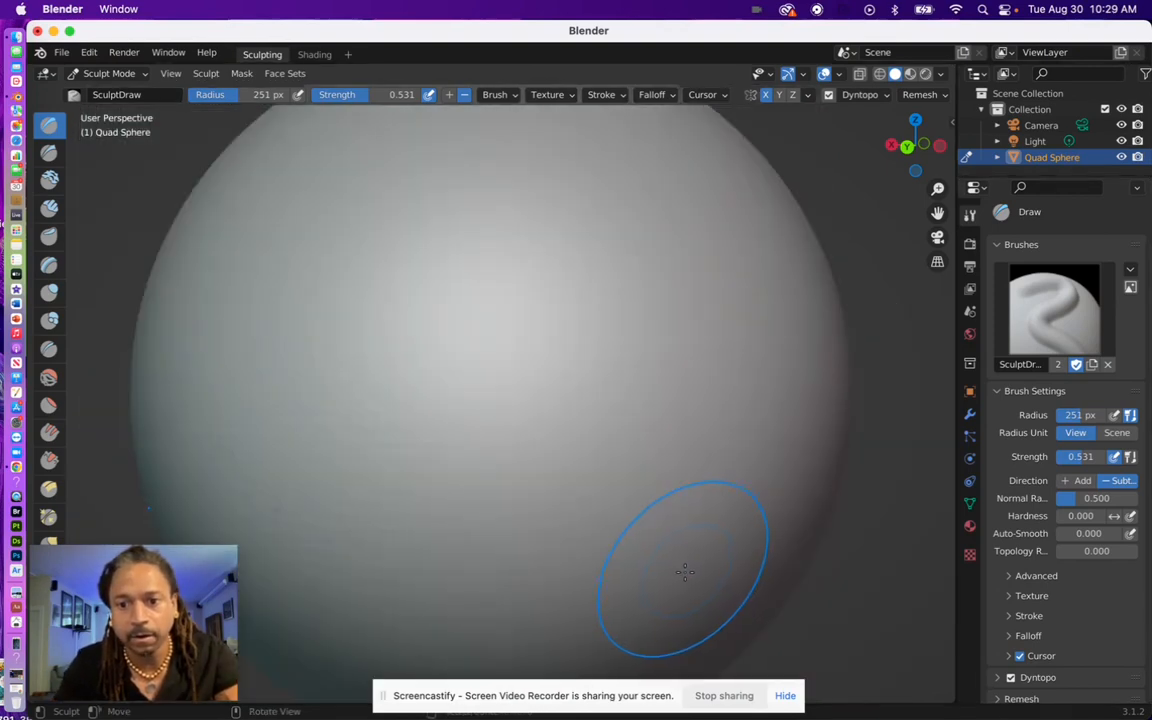
Examine the sphere's wireframe topology in Edit Mode and return to Sculpt Mode with the whole sphere in view
left_click(145, 76)
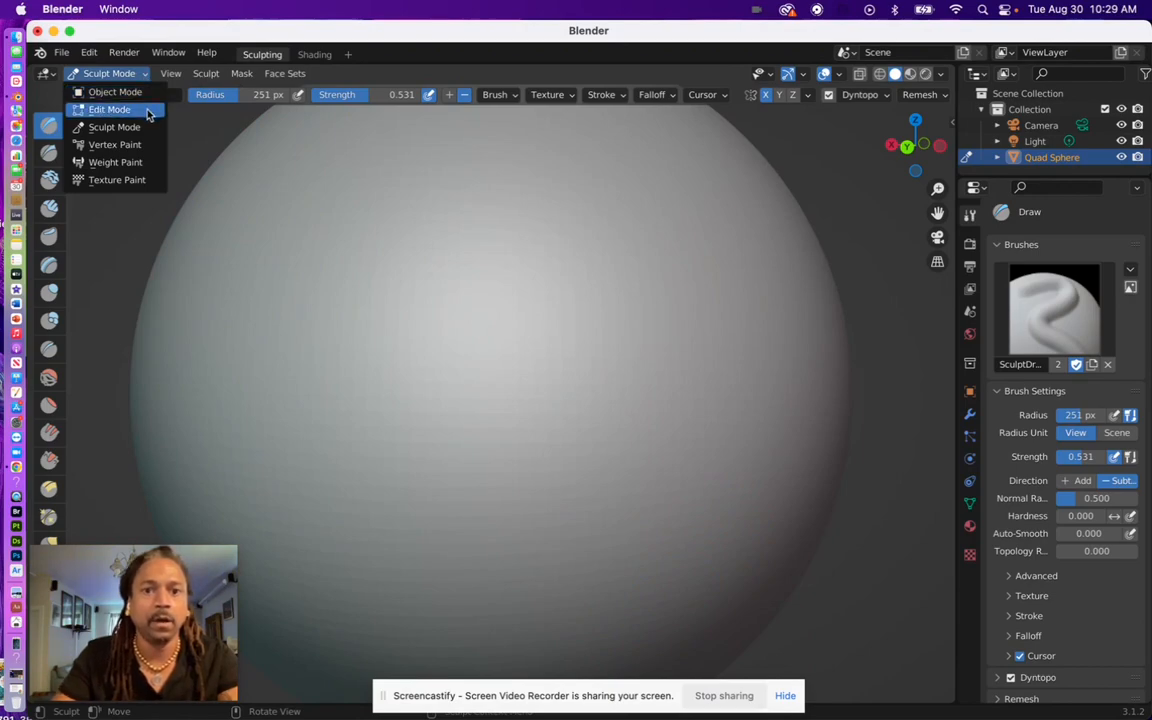
left_click(148, 112)
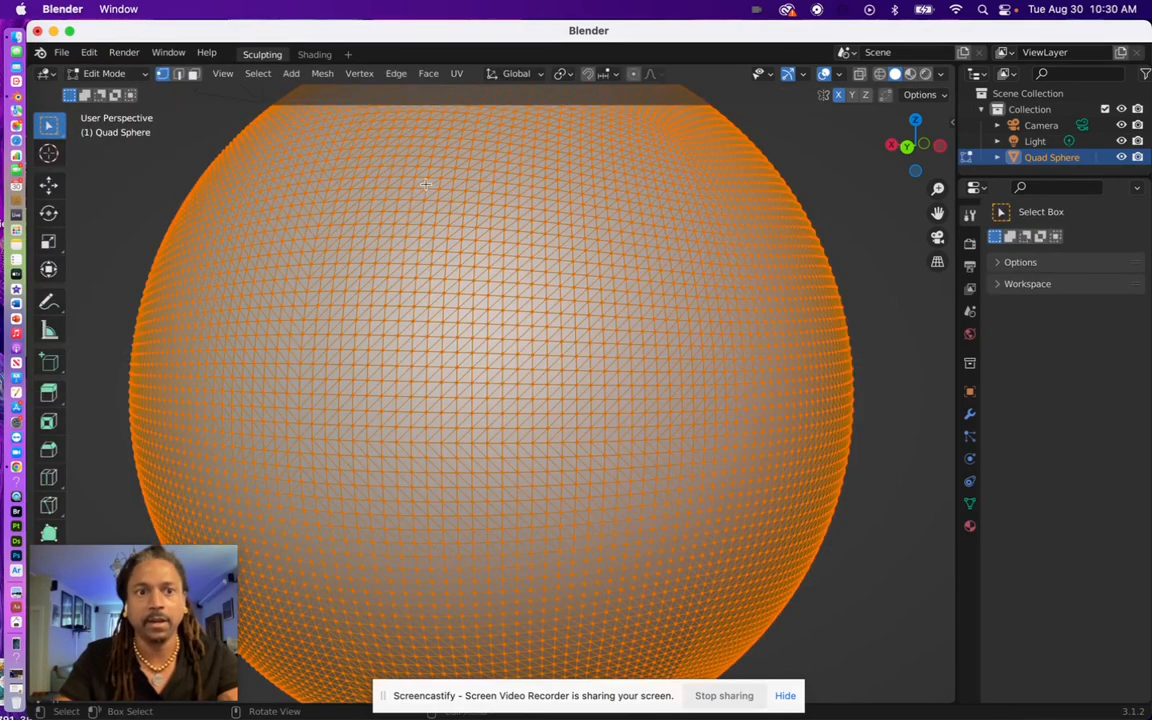
middle_click_drag(418, 179, 432, 203)
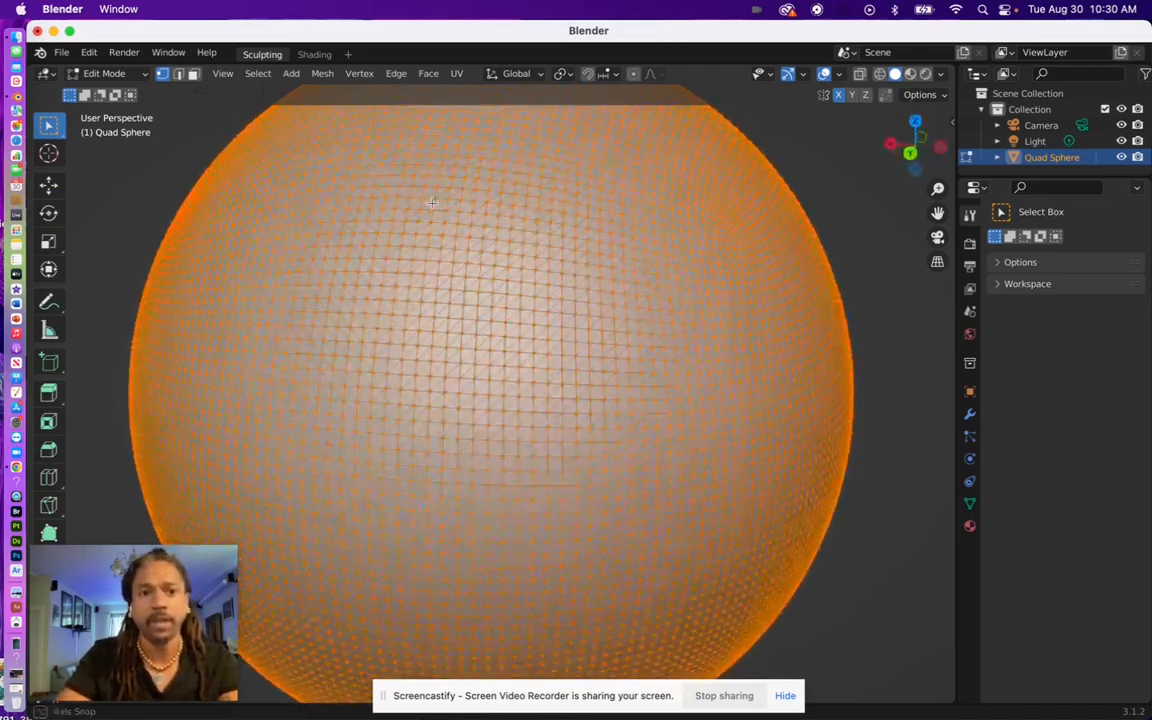
left_click(148, 75)
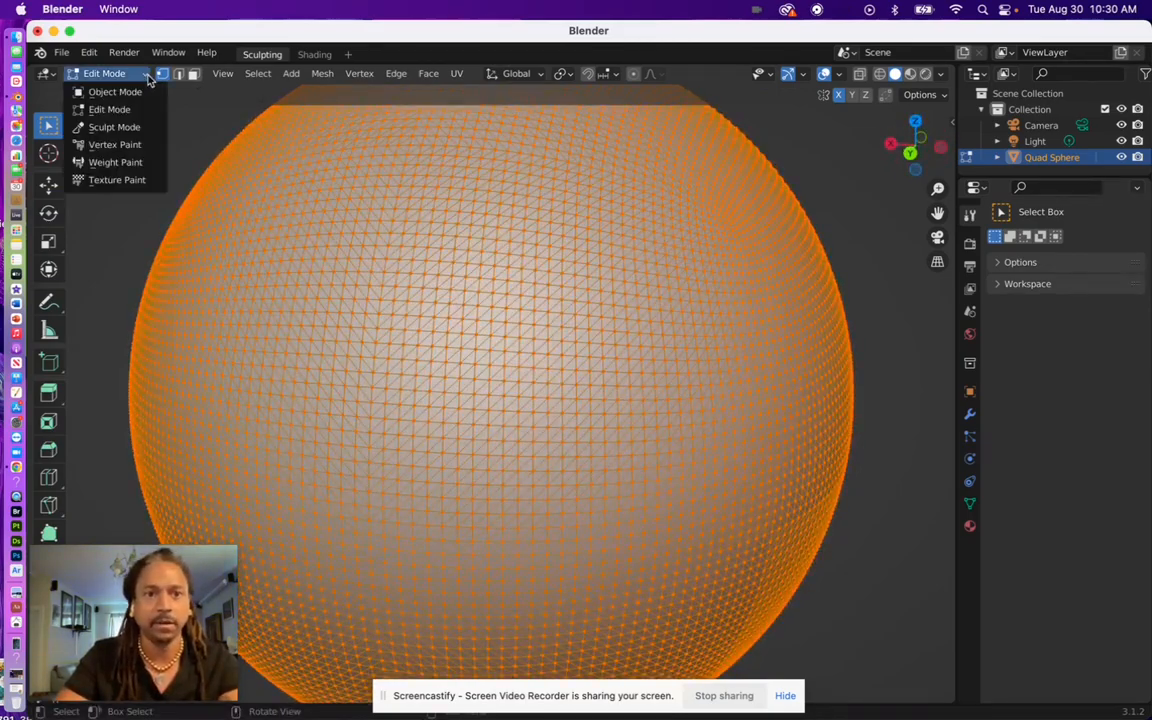
left_click(134, 127)
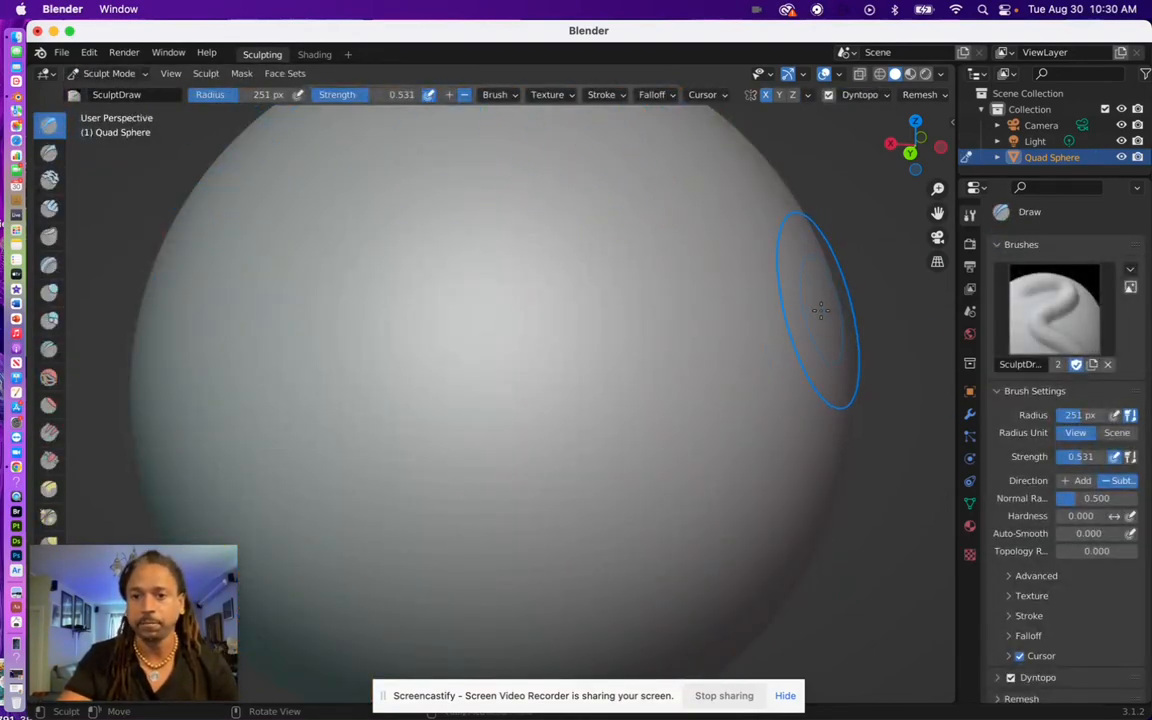
scroll(697, 415, "down", 5)
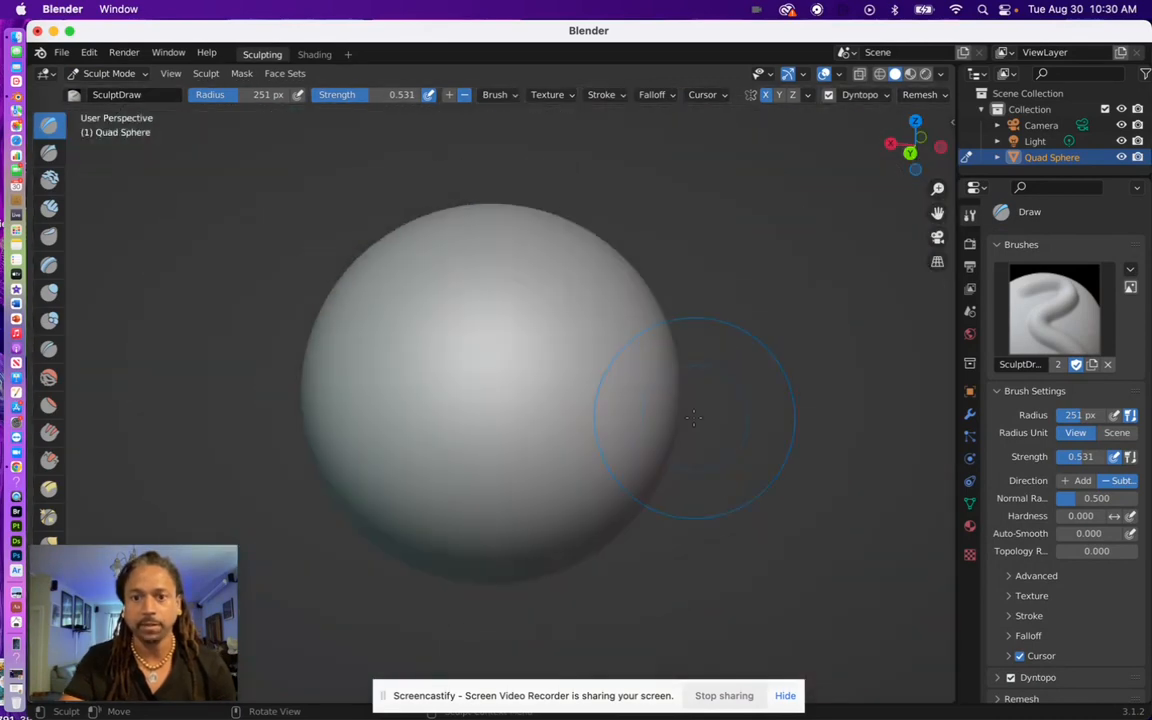